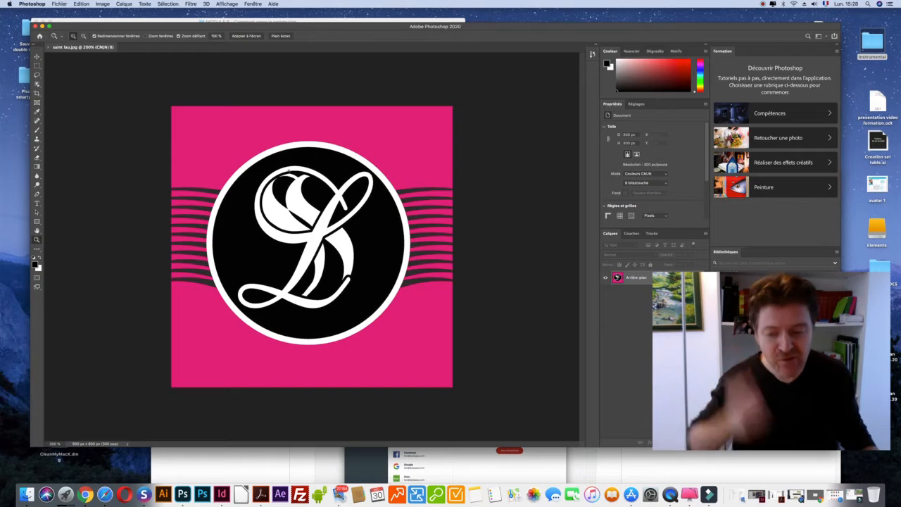
Bring Chrome in front of Photoshop and switch to the Evernote 'Toutes les notes' tab.
click(85, 494)
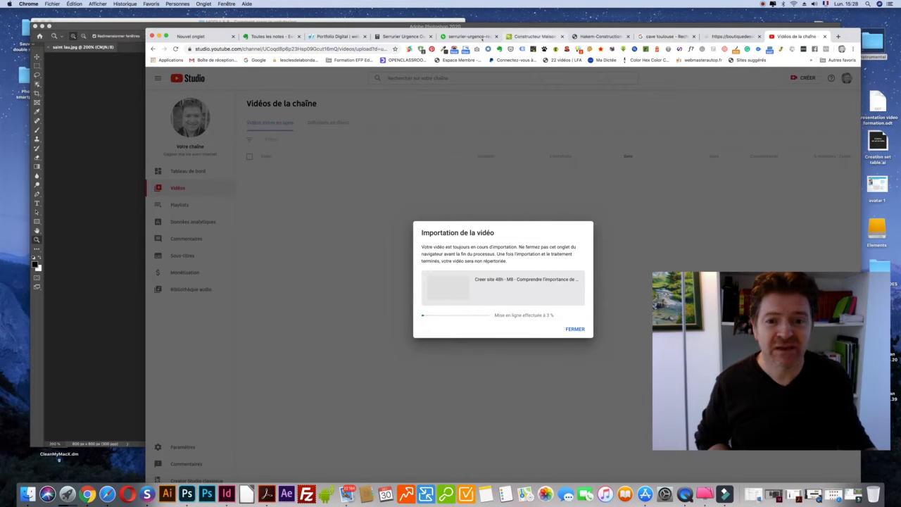
click(269, 36)
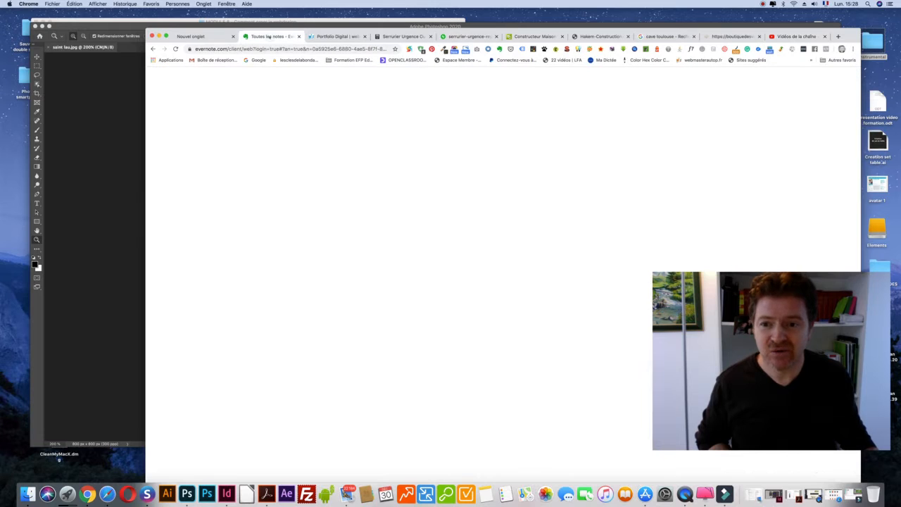
Bold the note lines 'Domaine St Laurent' and 'Charte graphique web', then bring InDesign forward.
click(437, 155)
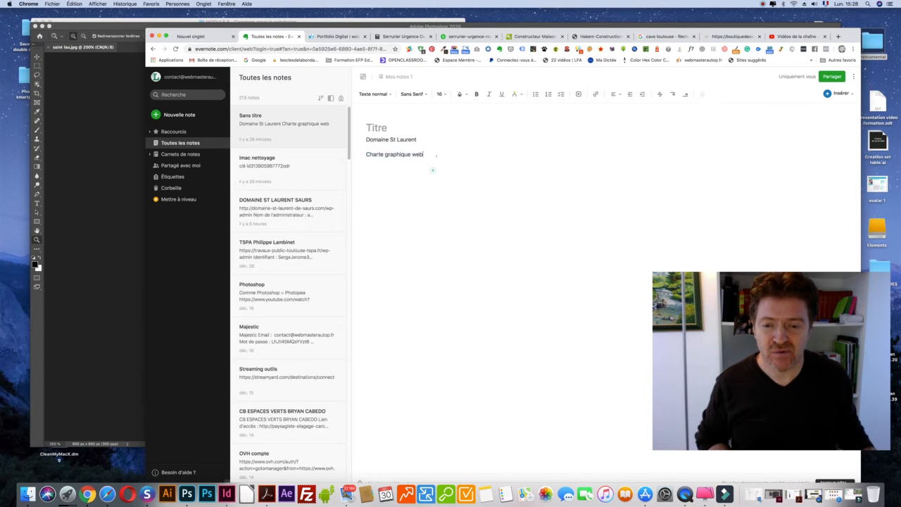
mouse_move(437, 154)
mouse_down()
mouse_move(366, 154)
mouse_move(428, 161)
mouse_up()
click(476, 94)
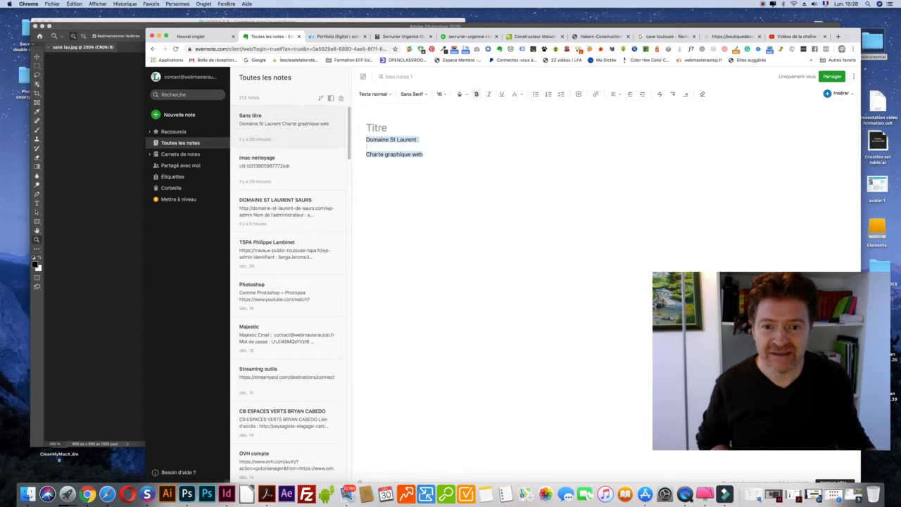
click(438, 156)
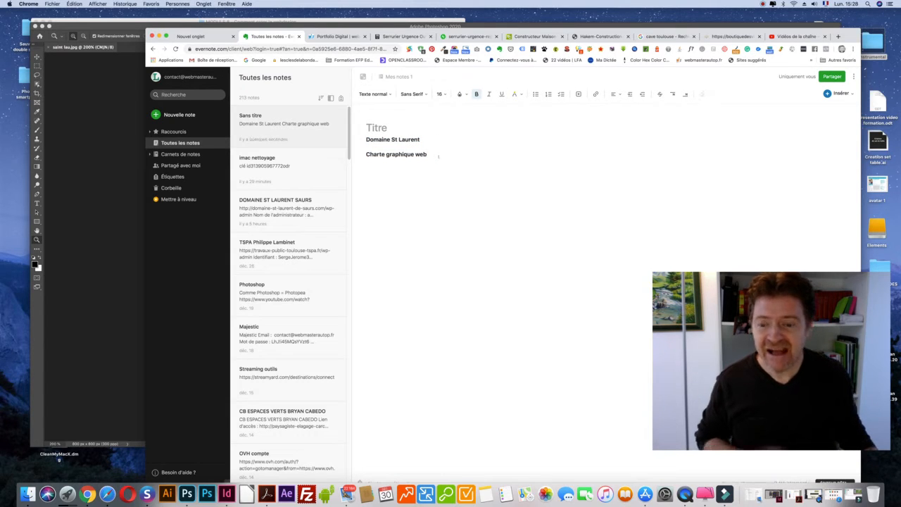
click(774, 494)
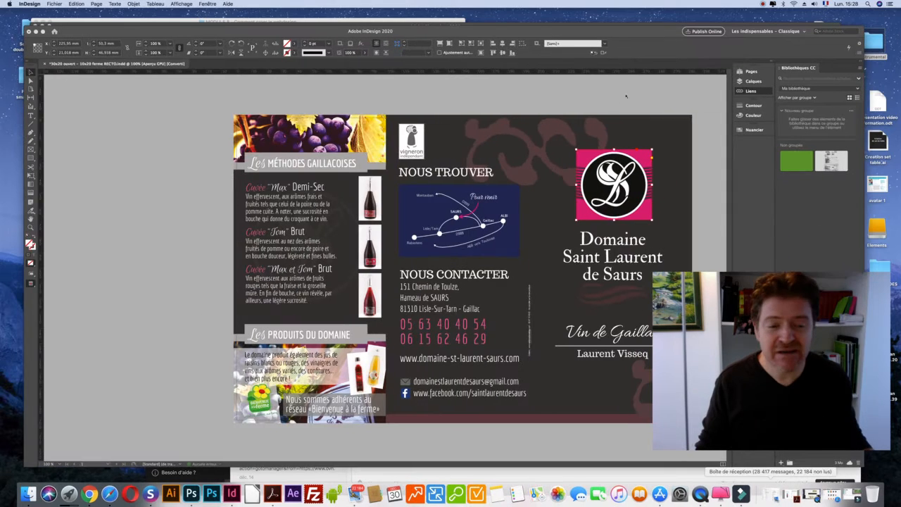
Collapse the brochure's Links panel, nudge the InDesign window, select the logo frame, then return to Evernote.
click(616, 93)
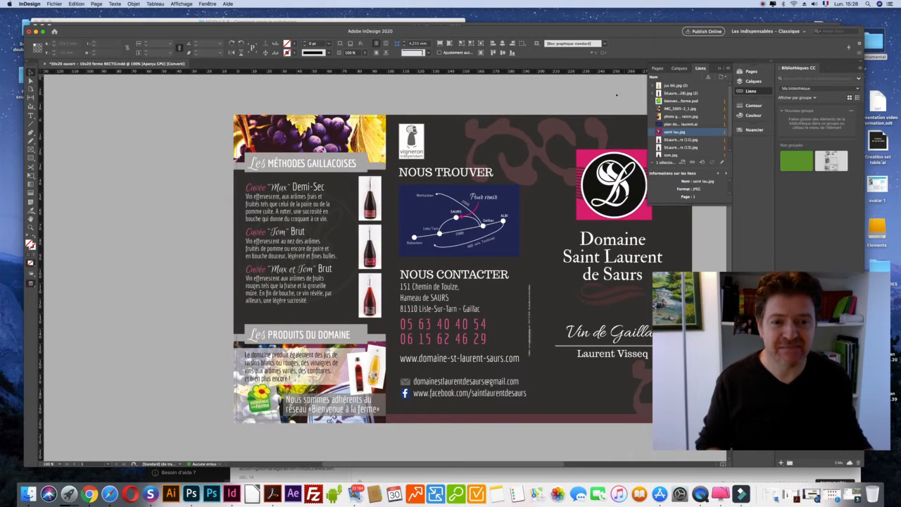
click(717, 68)
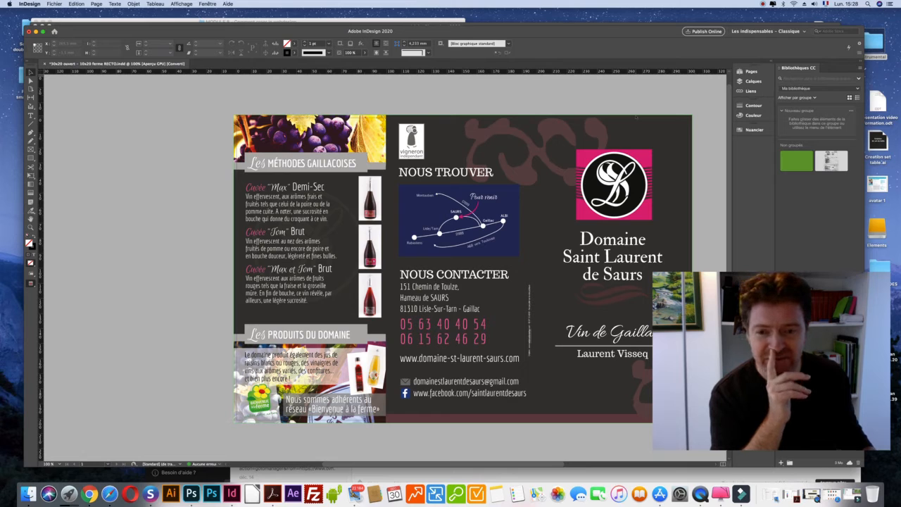
drag(303, 65, 291, 59)
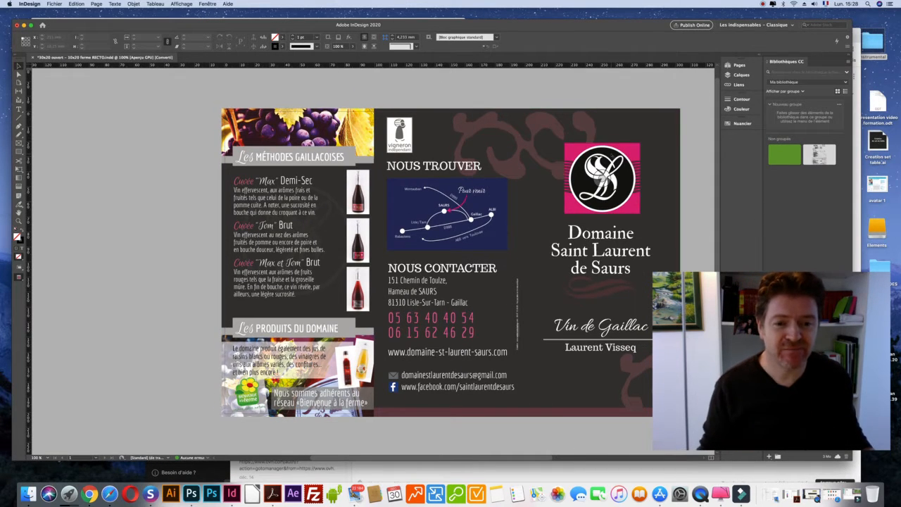
click(610, 152)
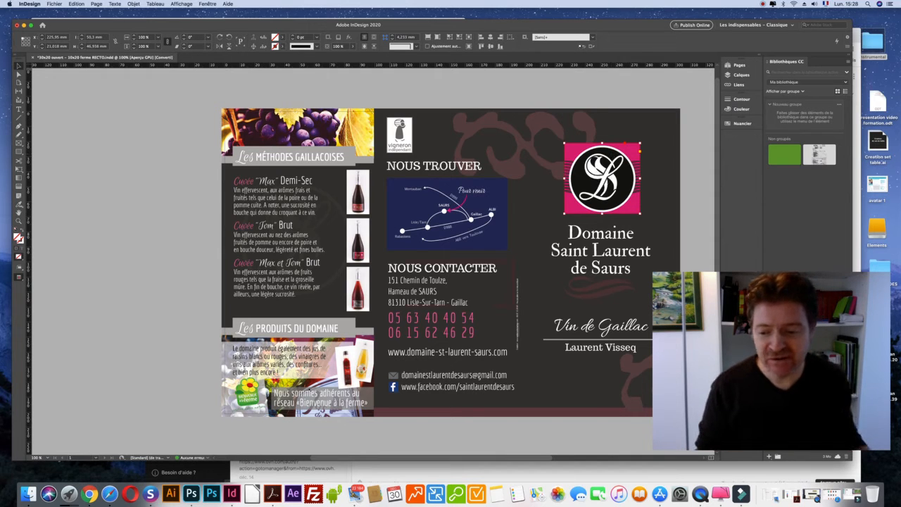
click(88, 492)
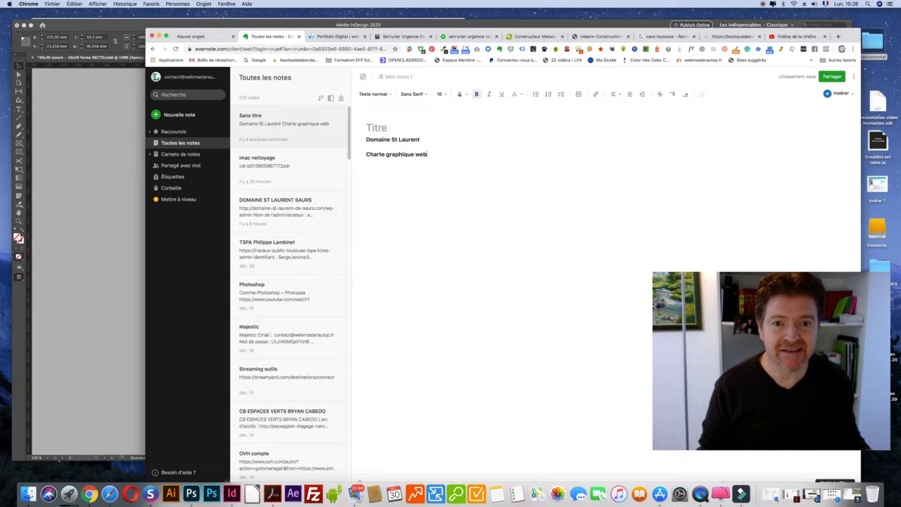
Browse the Hakem Construction website for reference, then return to the InDesign wine brochure.
click(535, 36)
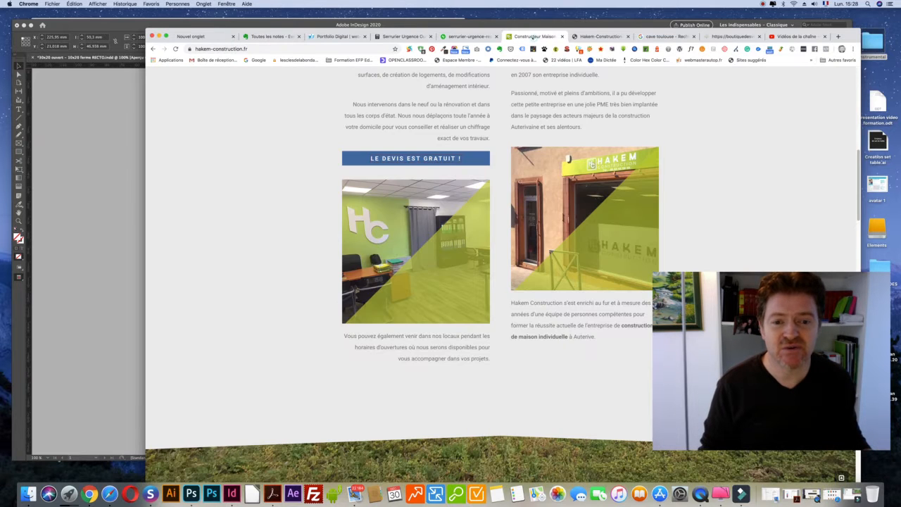
scroll(613, 154, down, 8)
scroll(612, 150, up, 17)
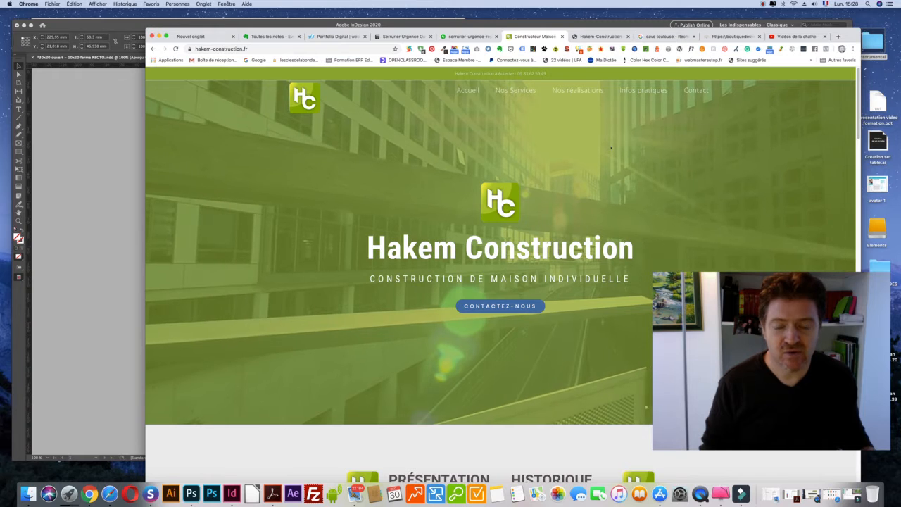
scroll(610, 148, down, 1)
scroll(610, 147, down, 10)
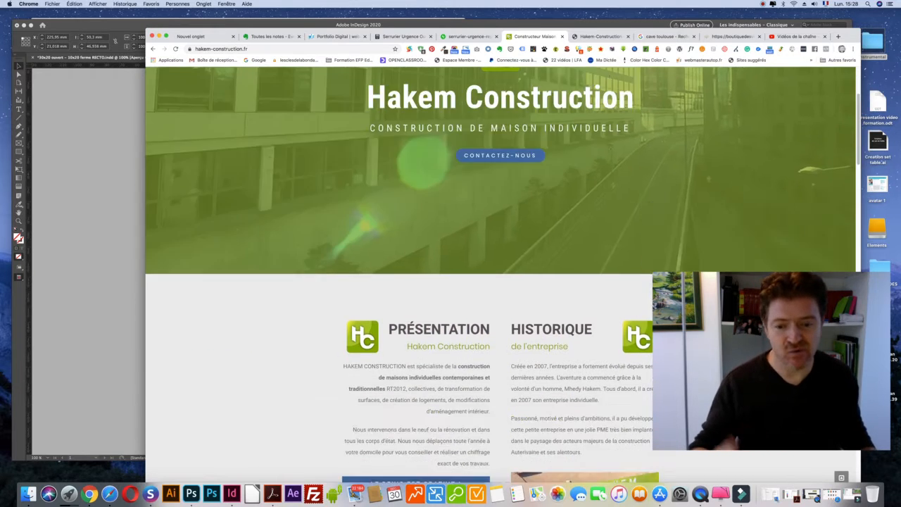
scroll(611, 147, up, 12)
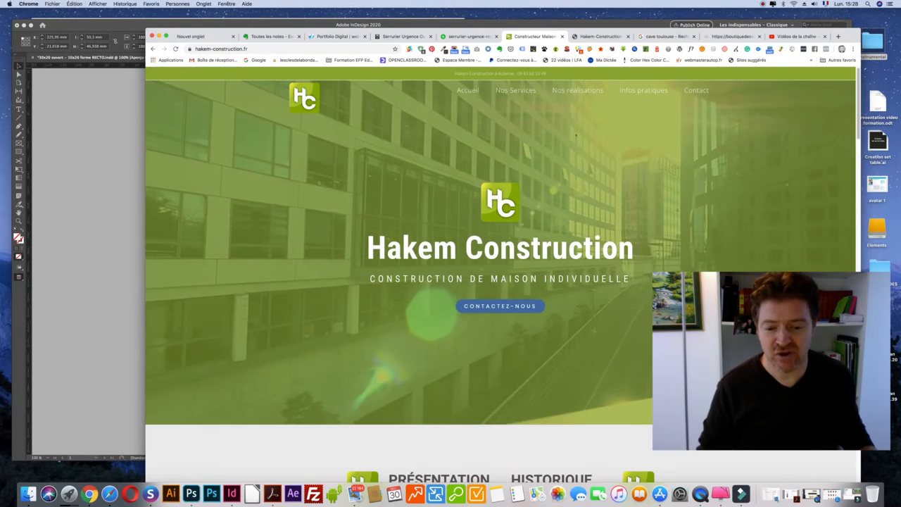
scroll(574, 134, down, 8)
scroll(573, 134, down, 3)
scroll(563, 130, up, 10)
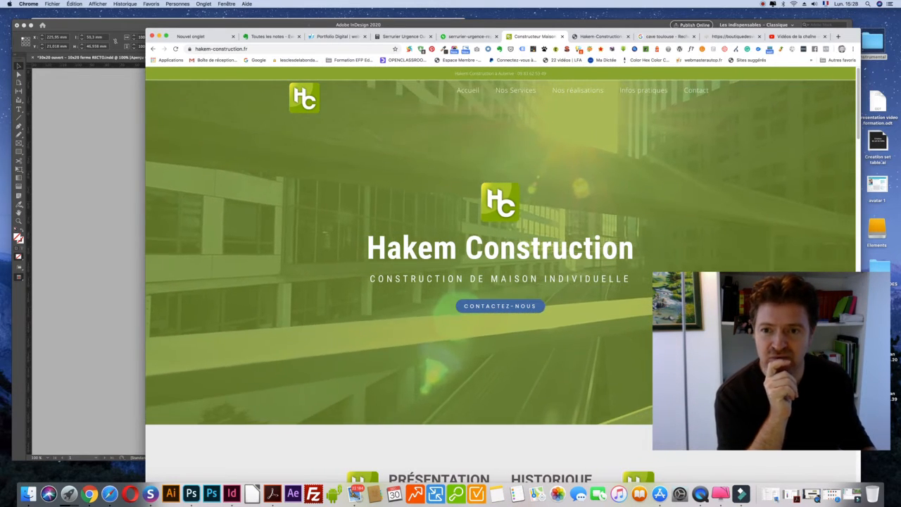
click(290, 27)
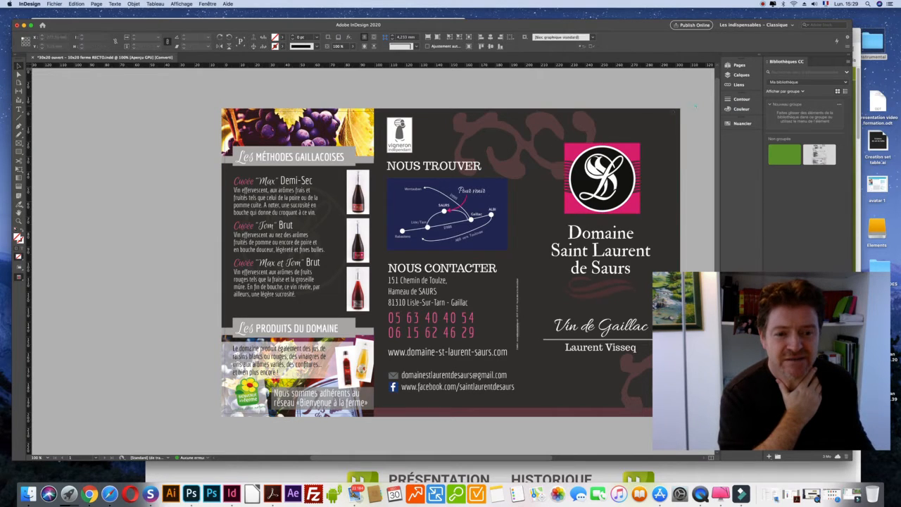
Set the brochure's screen mode to Normal via Affichage > Mode de l'écran, then switch to Photoshop.
click(637, 127)
click(638, 123)
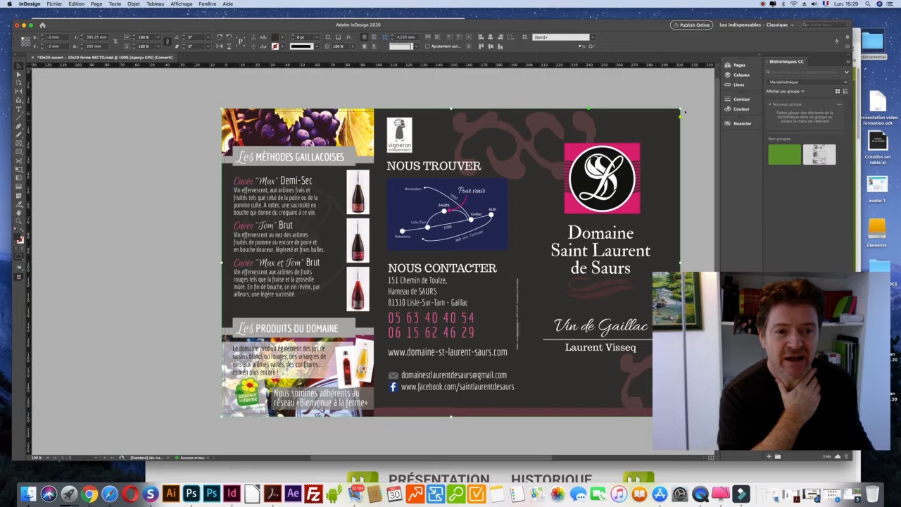
click(182, 4)
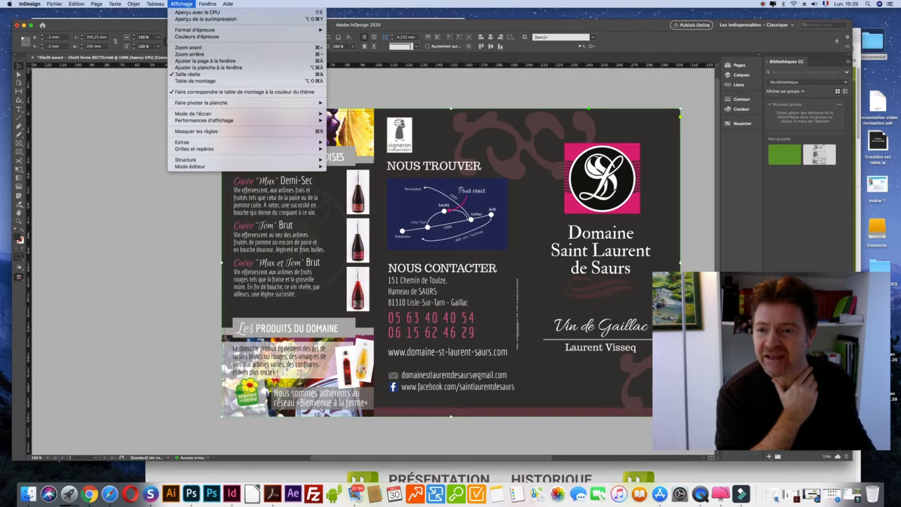
mouse_move(211, 149)
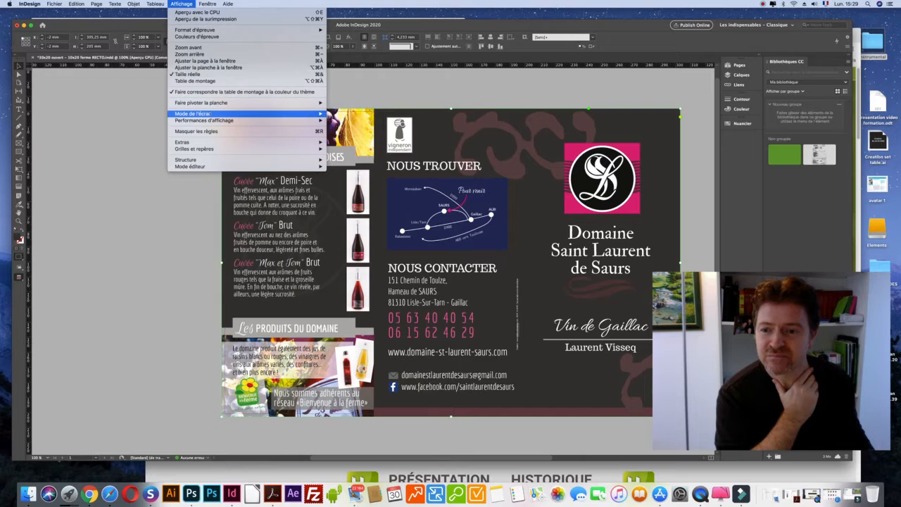
mouse_move(242, 115)
click(342, 113)
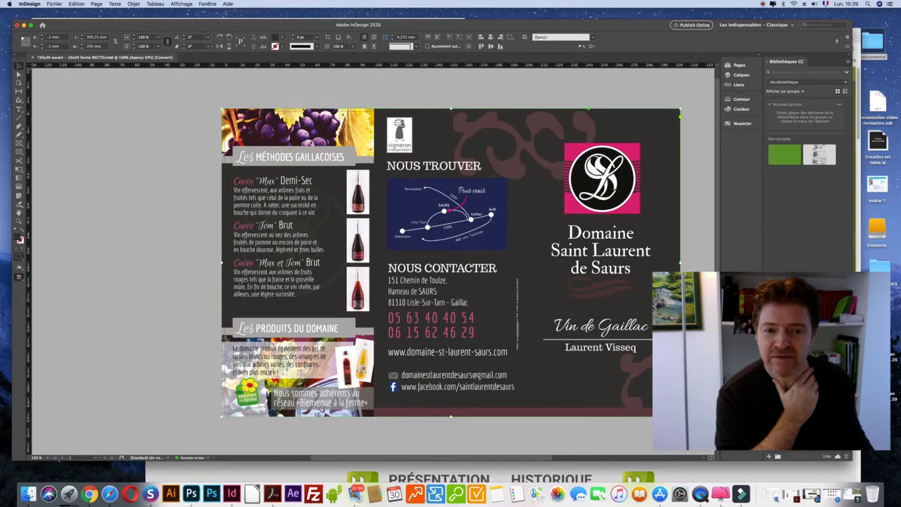
click(658, 88)
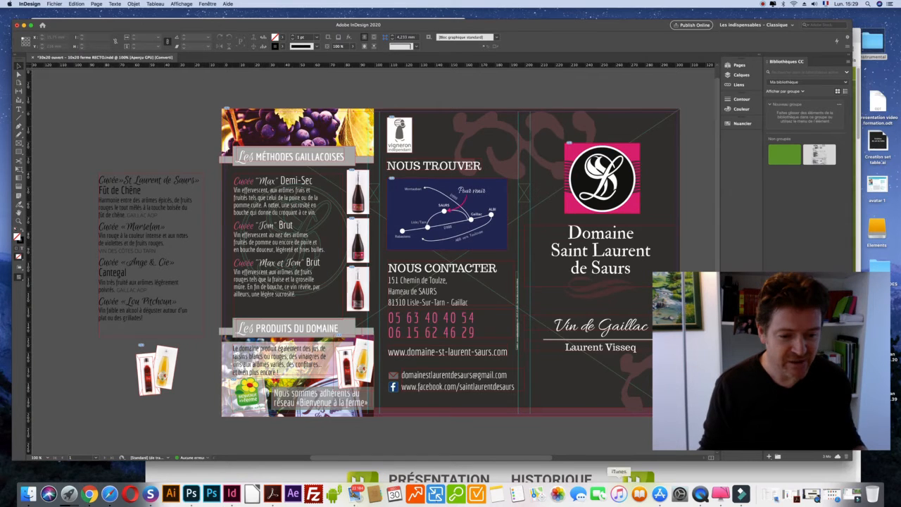
click(190, 493)
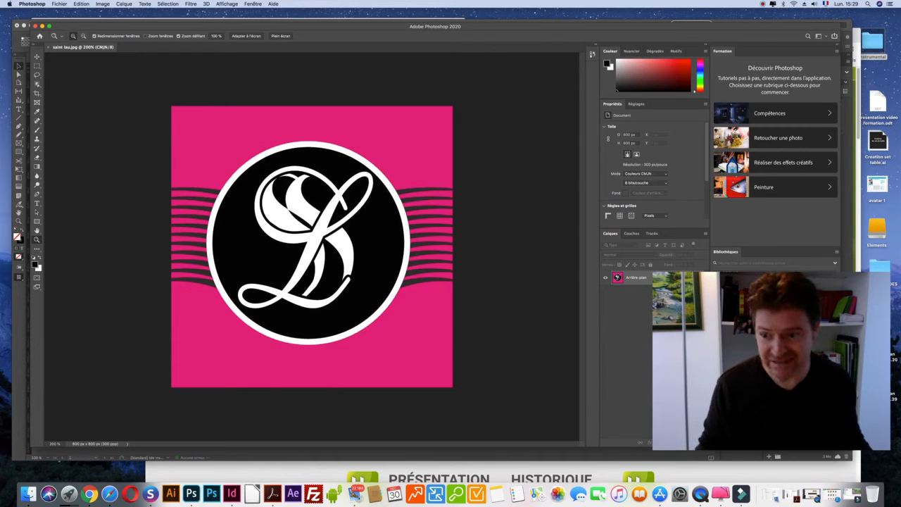
Sample the logo's pink as foreground colour with the Eyedropper (I), checking the Charte-Graphique PDF.
click(38, 193)
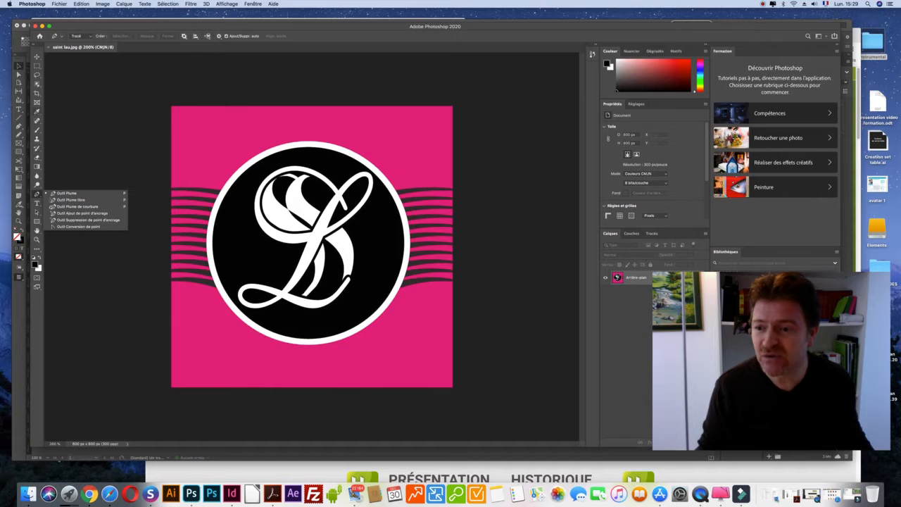
key(i)
click(281, 120)
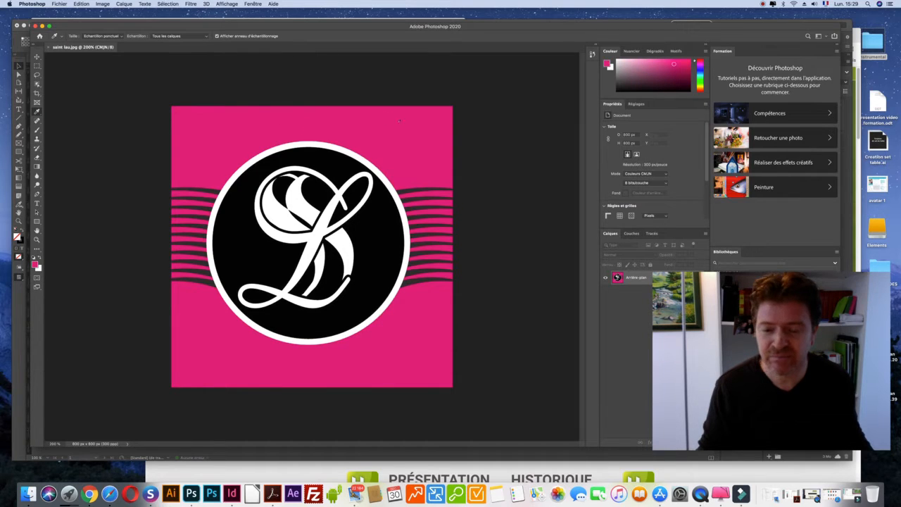
click(420, 137)
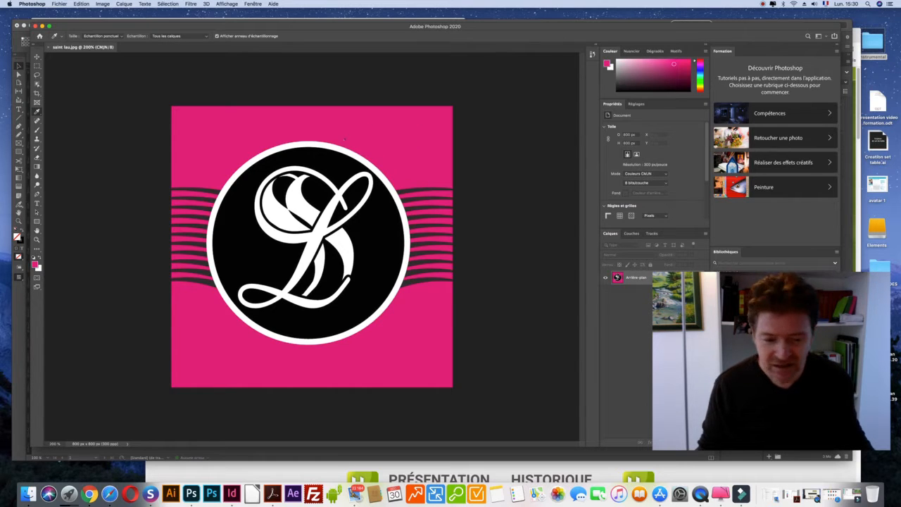
click(791, 494)
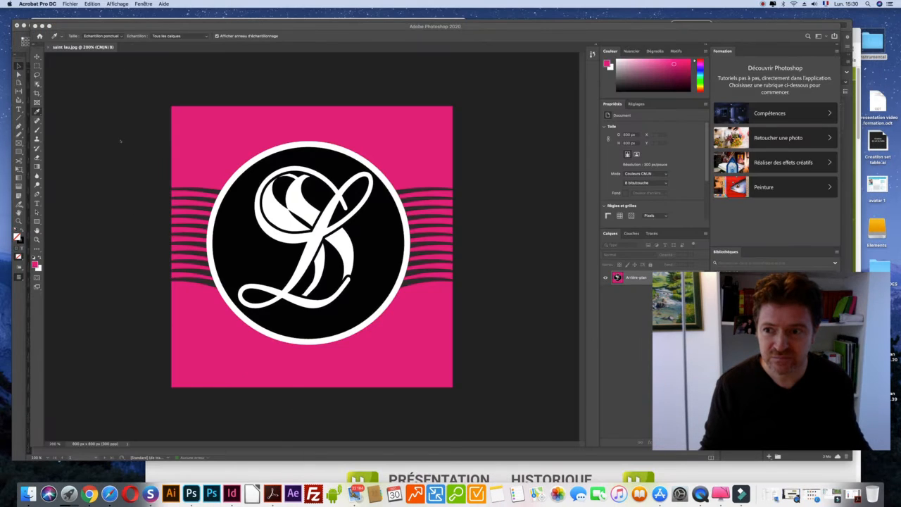
Resample the pink and select its hex code d83081 in the foreground Color Picker.
click(118, 142)
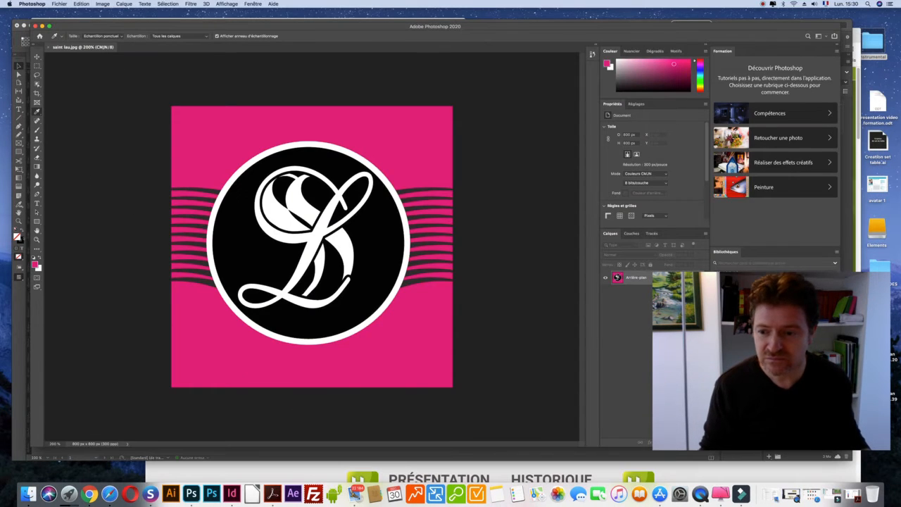
click(368, 125)
click(388, 126)
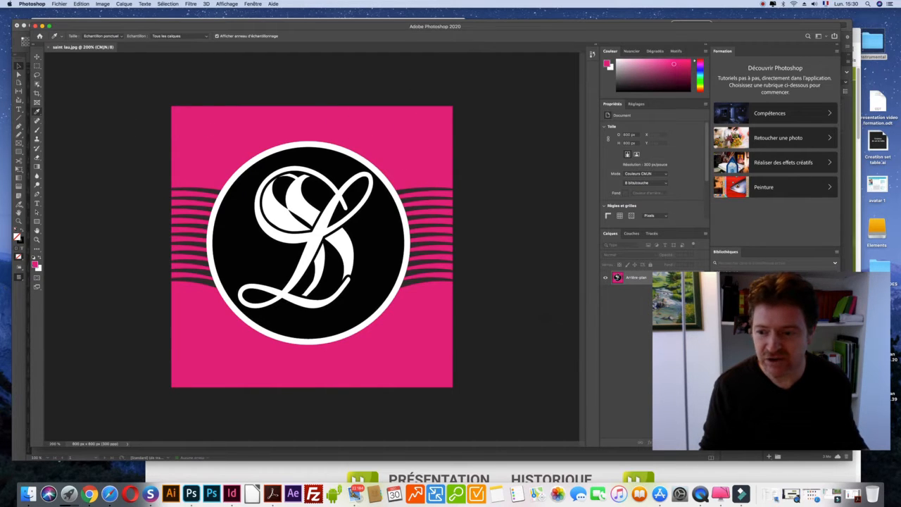
click(35, 264)
click(468, 301)
key(super+c)
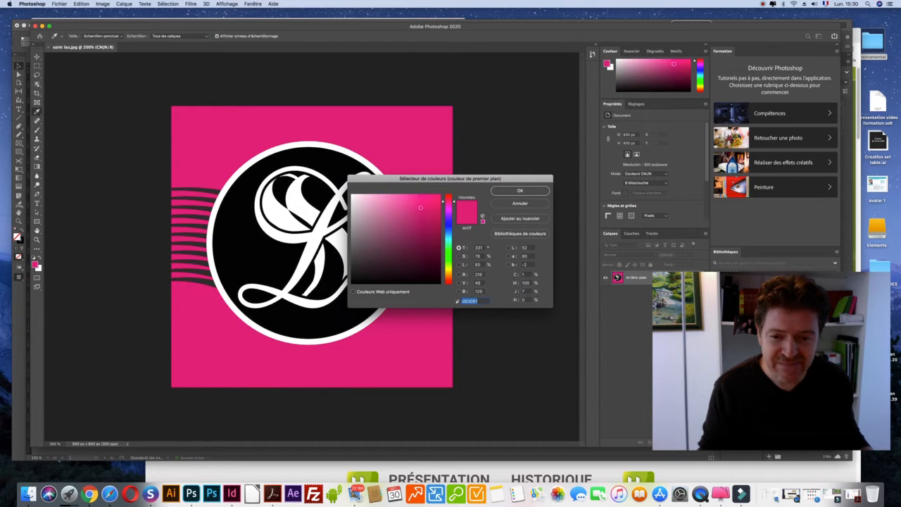
click(89, 494)
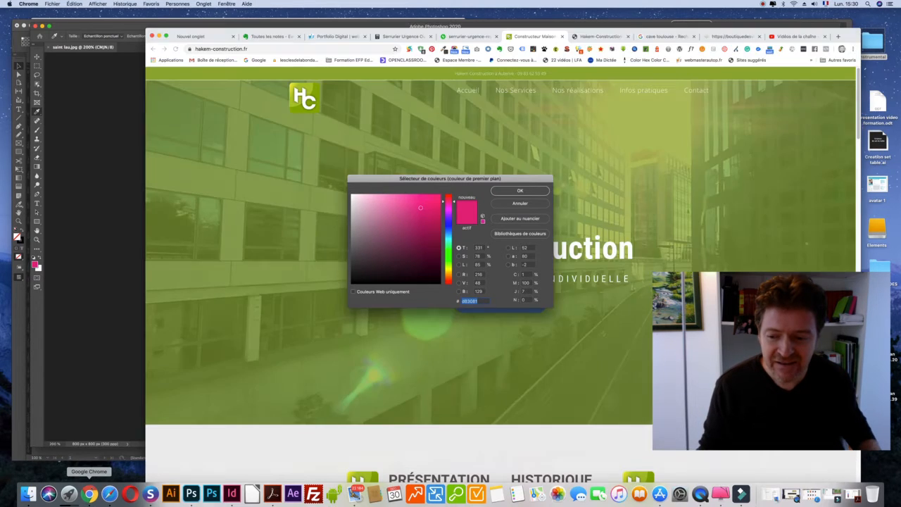
Paste the pink hex code into the Evernote note and prefix it with # to read #d83081.
click(272, 36)
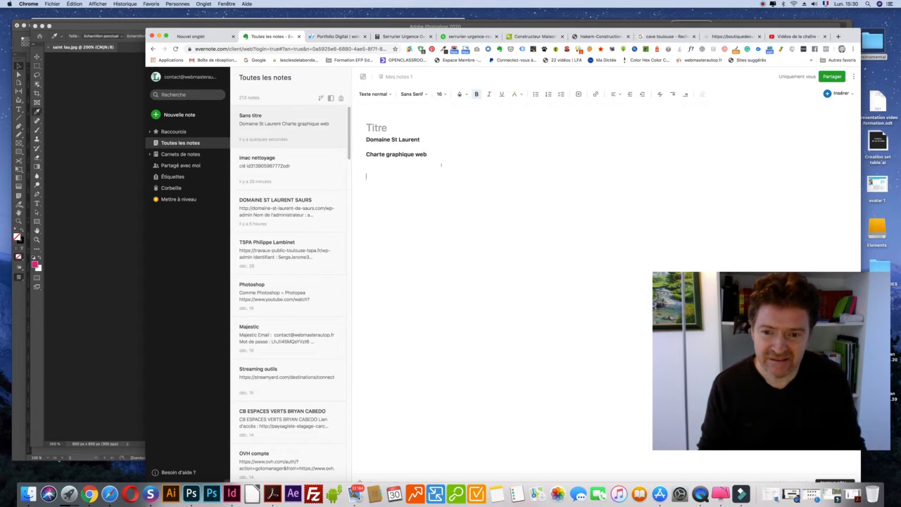
key(super+v)
key(Down)
text(#)
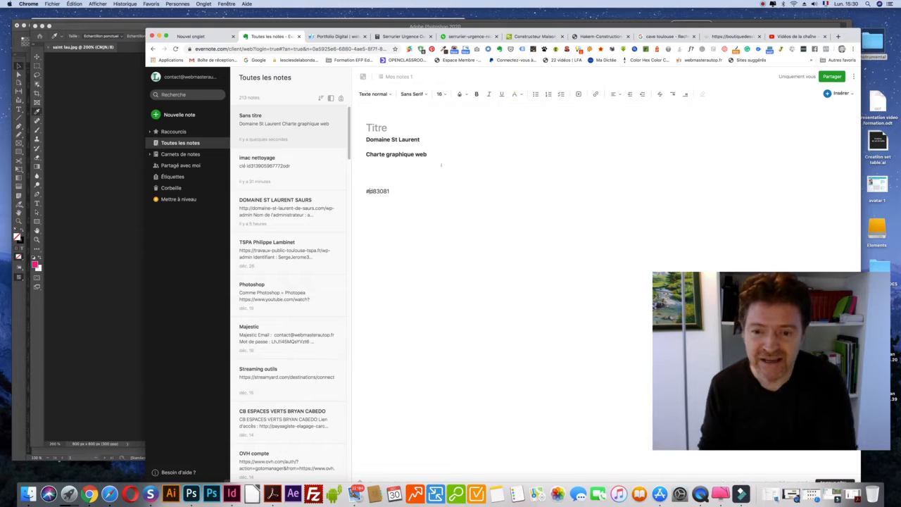
Type the unbolded label 'Rose logo :' on the line above the hex code.
key(Up)
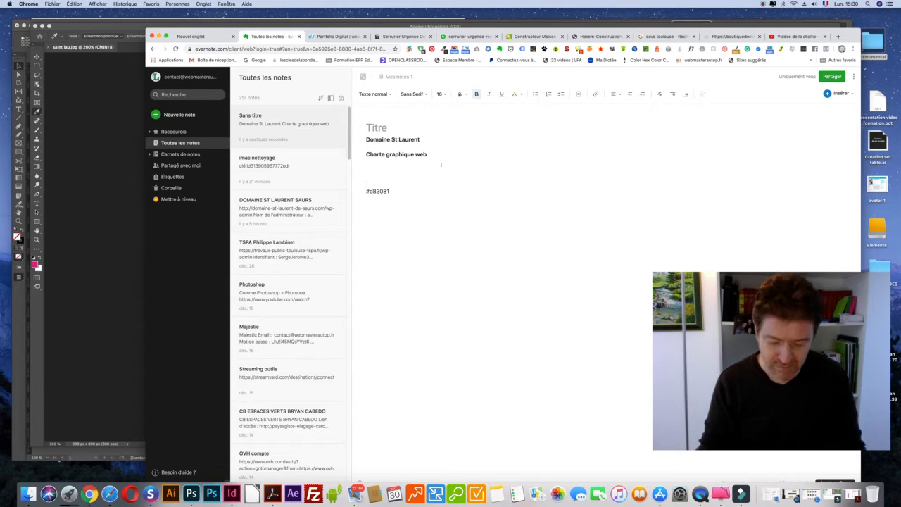
text(Rose)
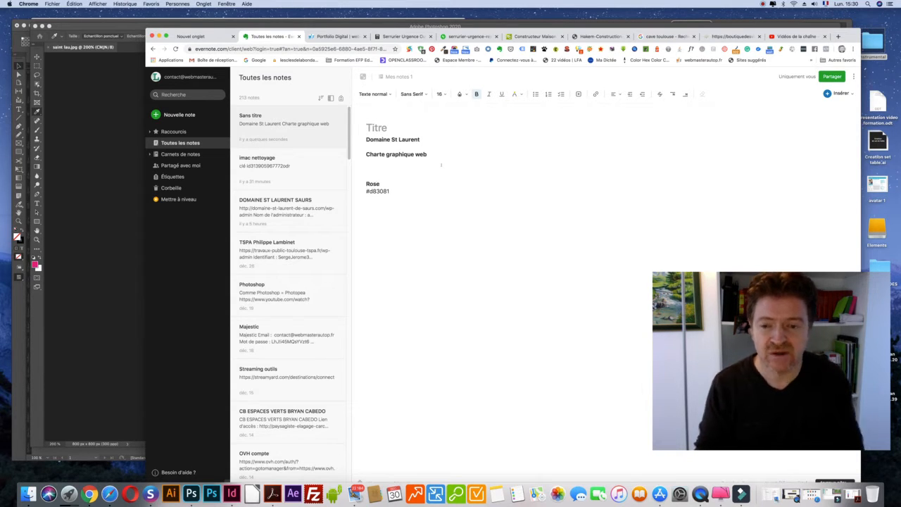
key(shift+super+Left)
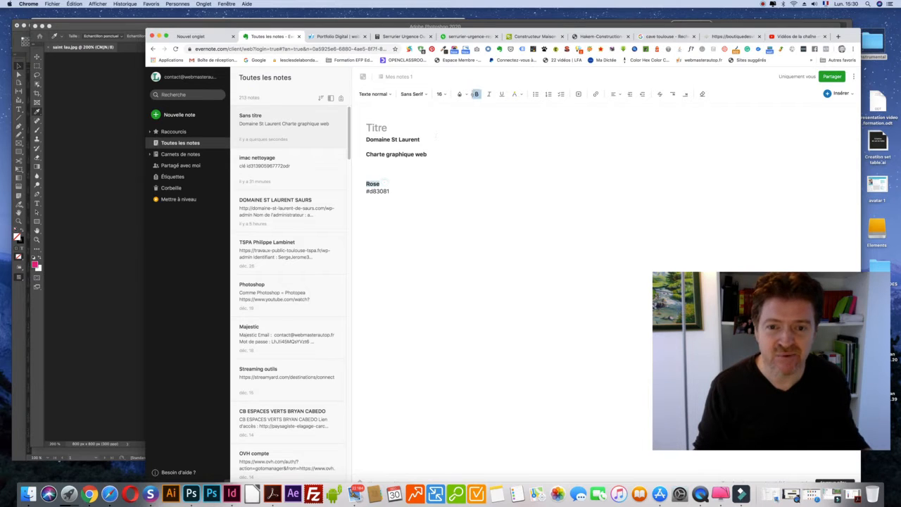
click(476, 94)
click(397, 181)
text(logo :)
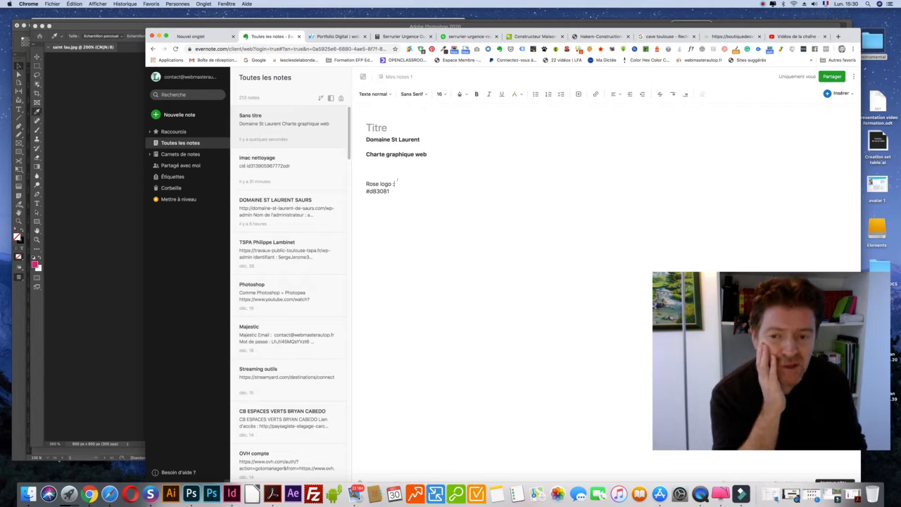
Bold the 'Rose logo :' line and enlarge the 'Charte graphique web' heading to size 24.
triple_click(404, 183)
key(super+b)
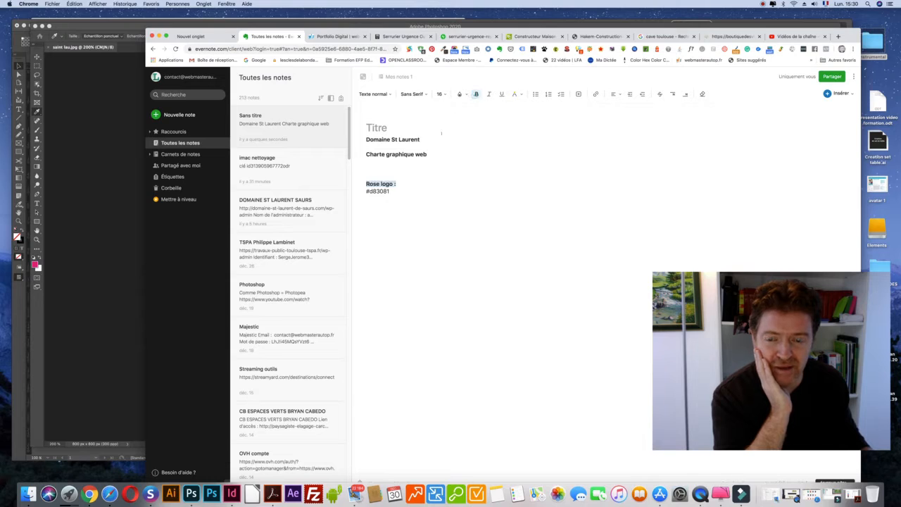
triple_click(436, 153)
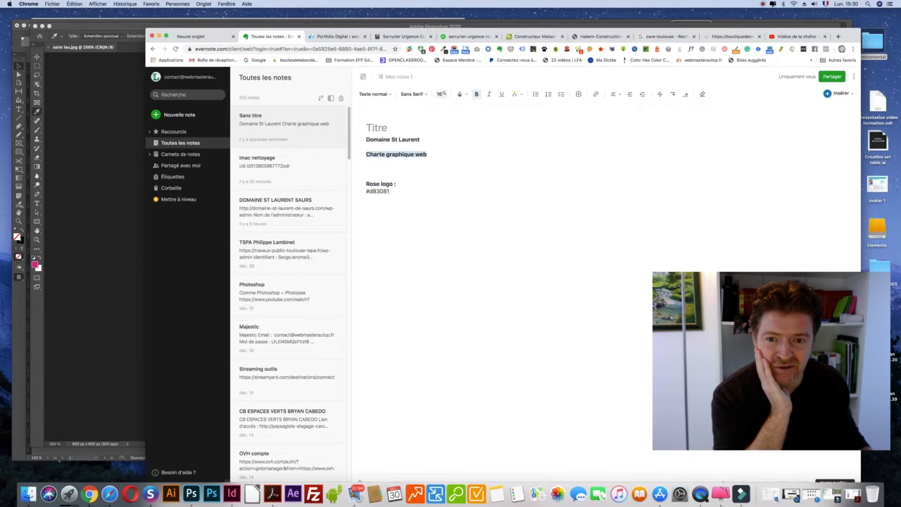
click(439, 93)
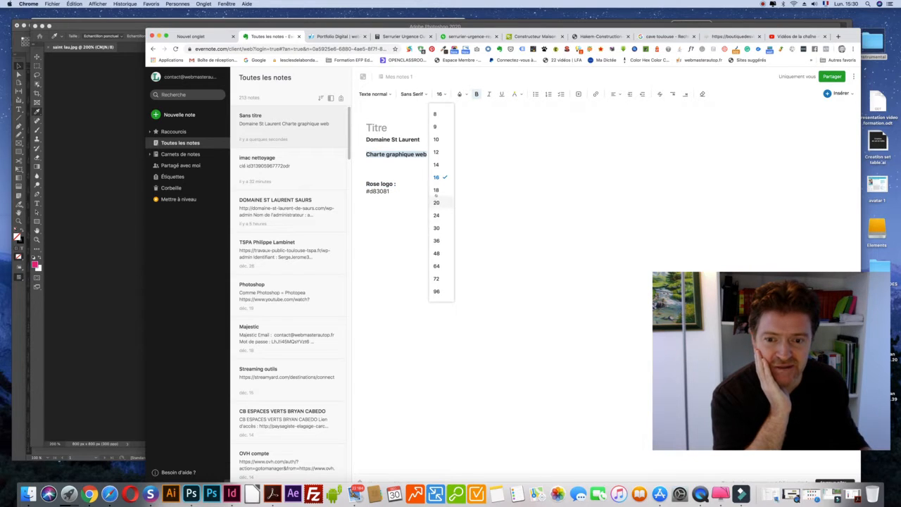
click(436, 189)
click(440, 93)
click(440, 201)
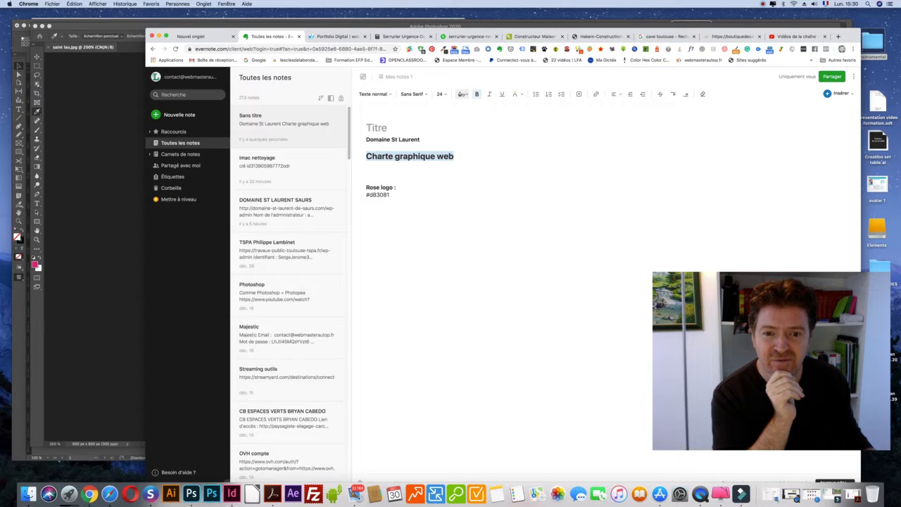
Colour the 'Charte graphique web' heading red.
click(461, 94)
click(495, 112)
click(436, 180)
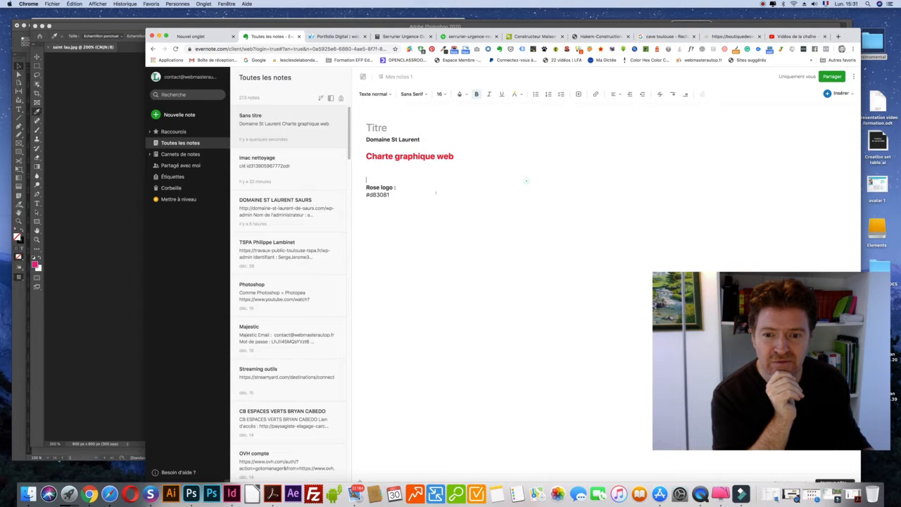
click(430, 193)
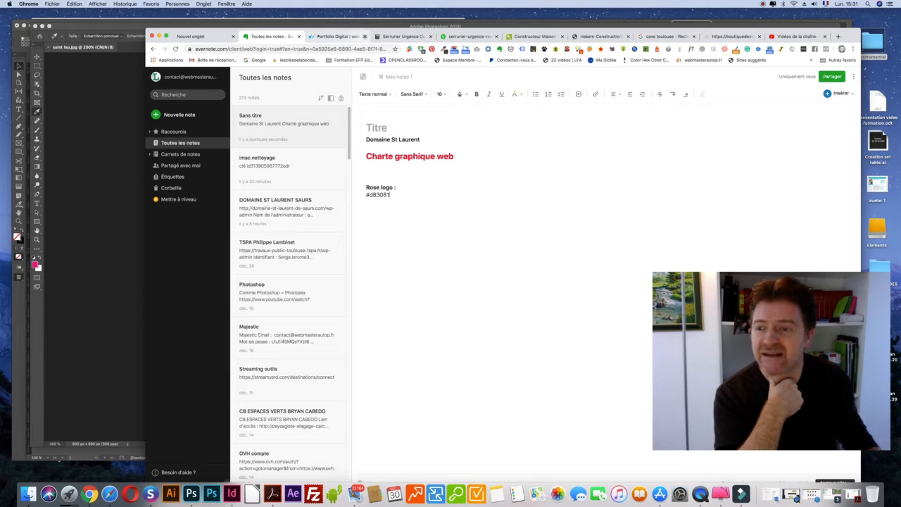
Sample the logo's black in Photoshop and select its hex value 040405 for copying.
click(108, 96)
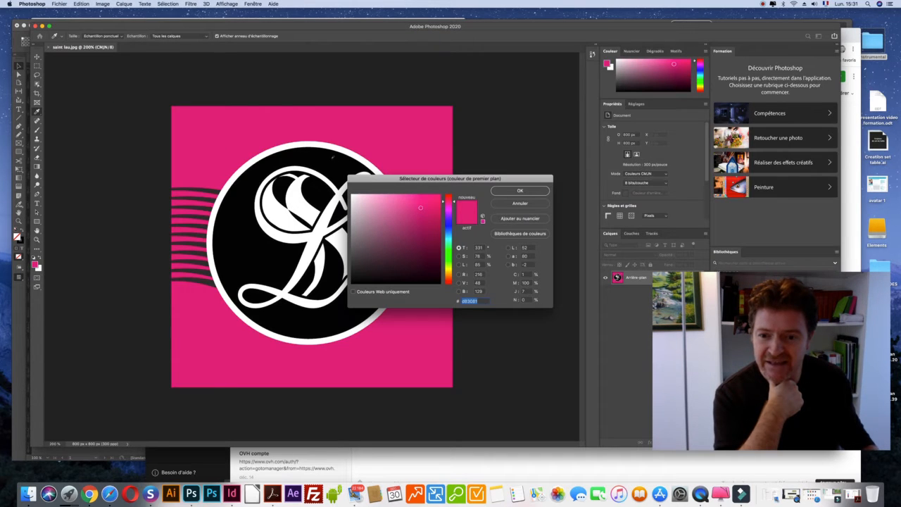
click(331, 161)
click(479, 300)
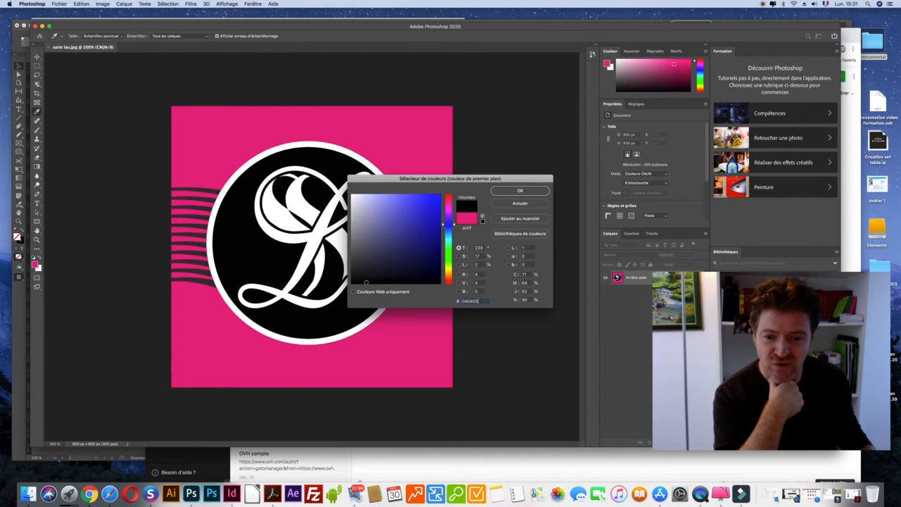
drag(479, 300, 446, 296)
key(super+c)
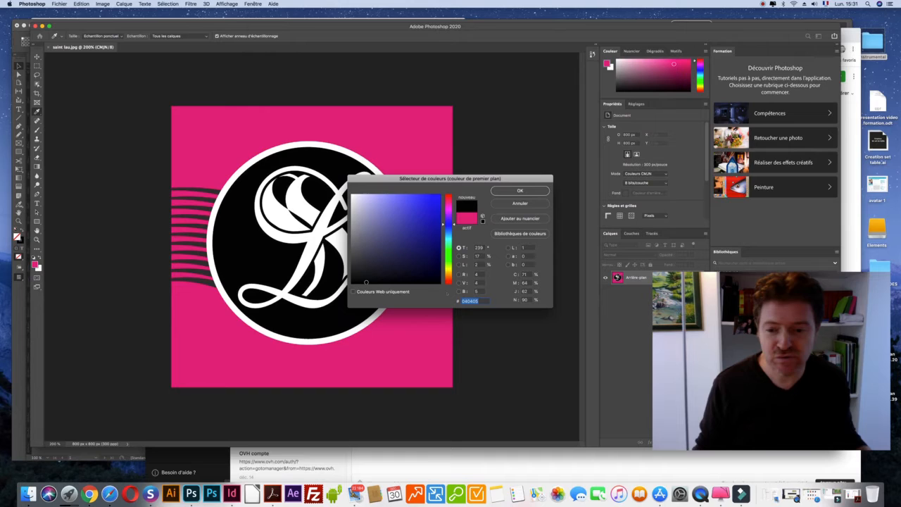
click(484, 300)
double_click(484, 300)
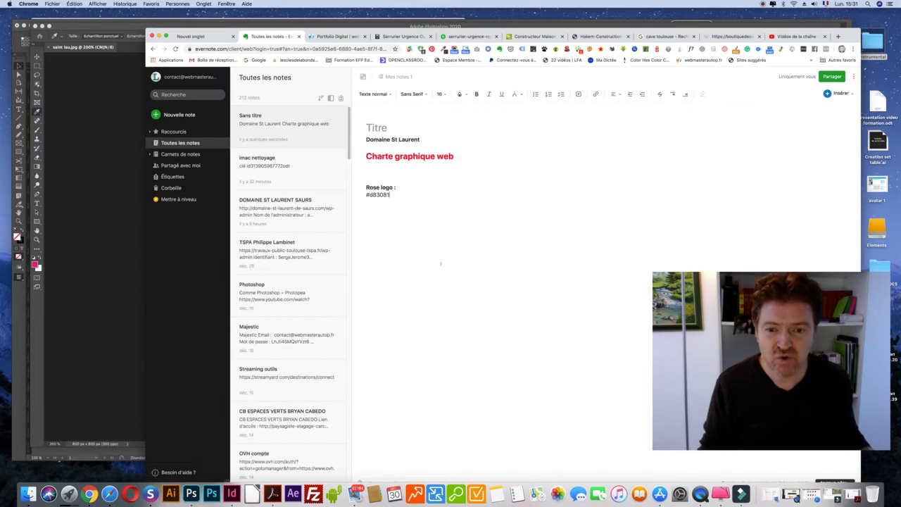
Paste the black hex code under a bold 'Noir logo :' label, separated by a blank line.
key(super+v)
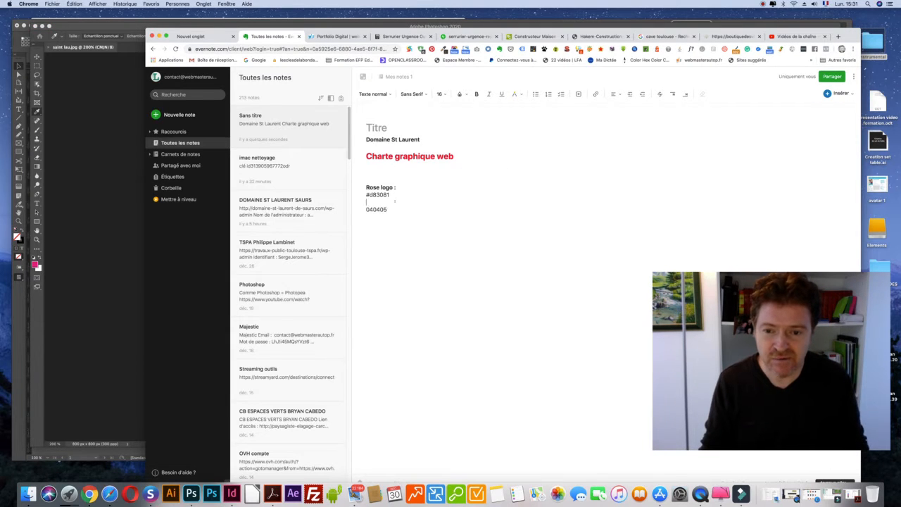
text(ir)
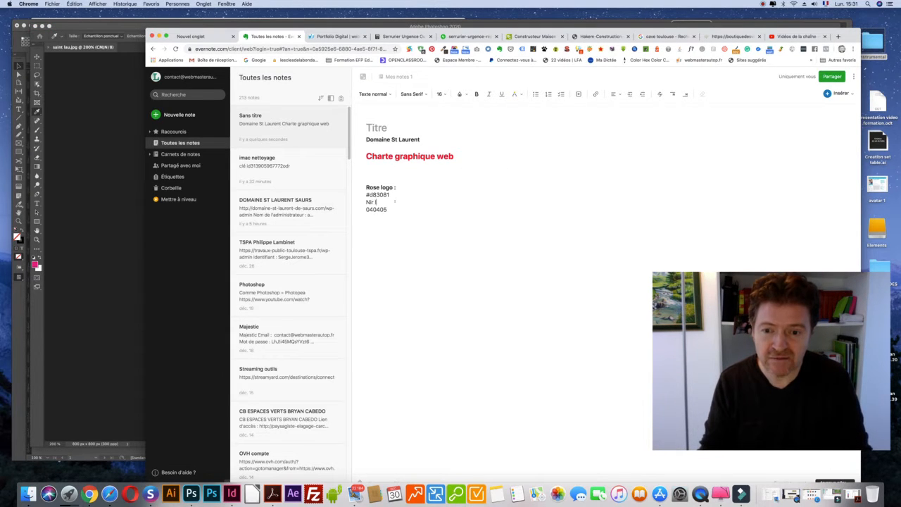
text(oir logo)
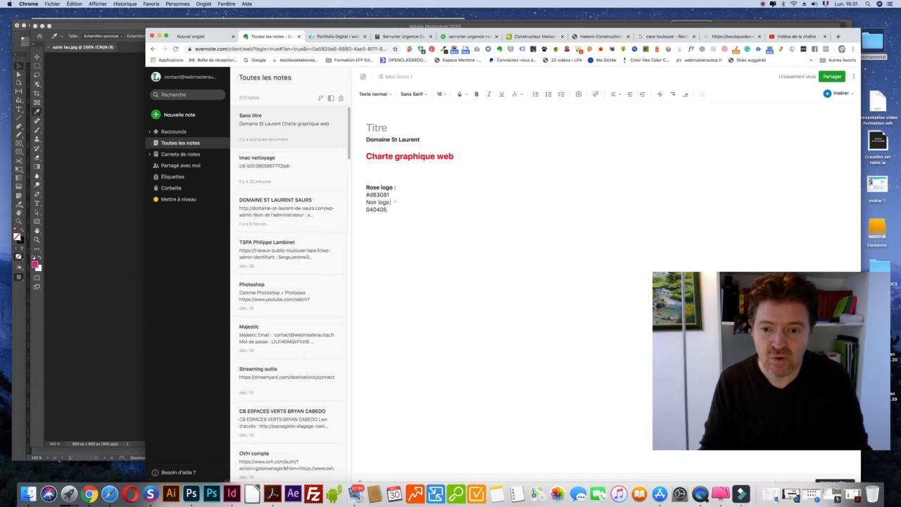
click(394, 194)
key(Return)
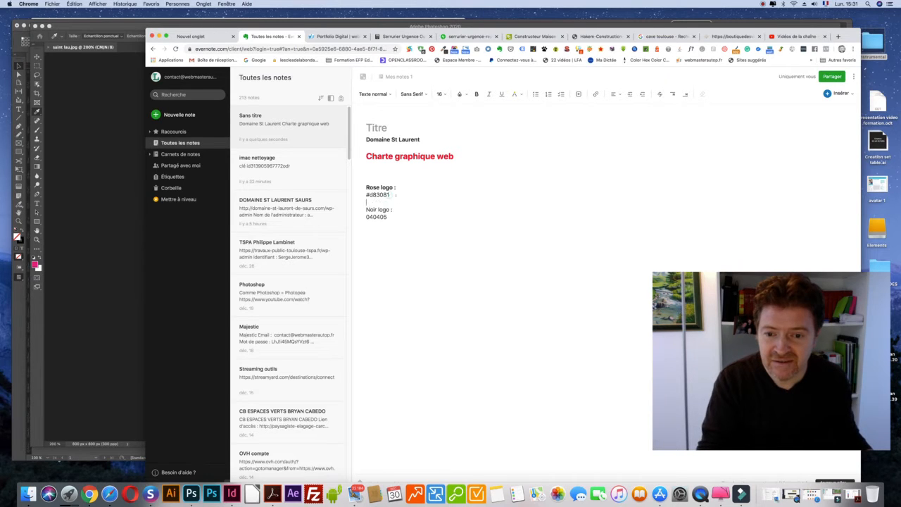
drag(396, 209, 365, 195)
click(476, 93)
Prefix 040405 with a # copied from the pink code, making #040405.
key(super+c)
click(366, 217)
key(super+v)
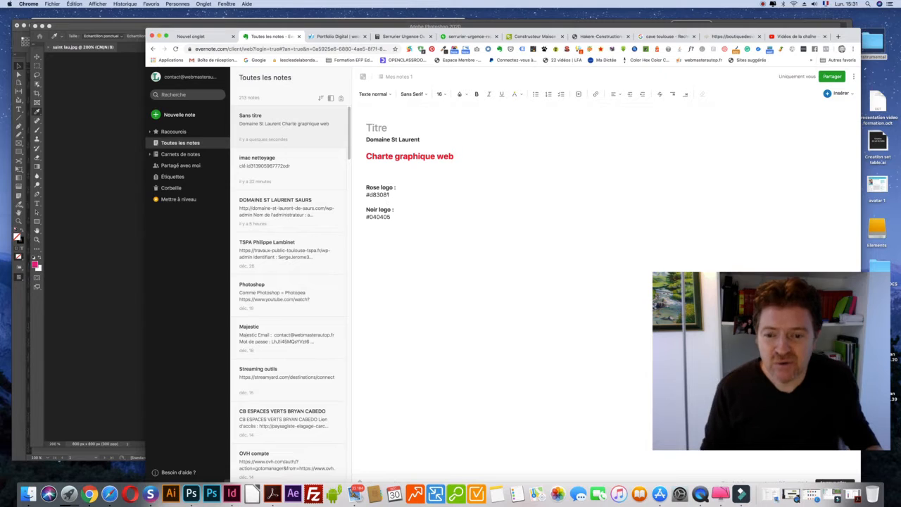
drag(365, 195, 363, 216)
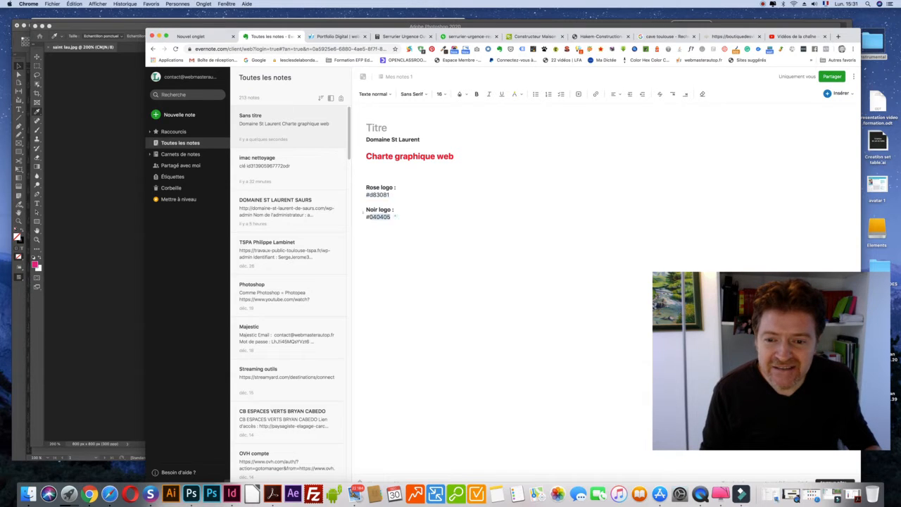
click(111, 205)
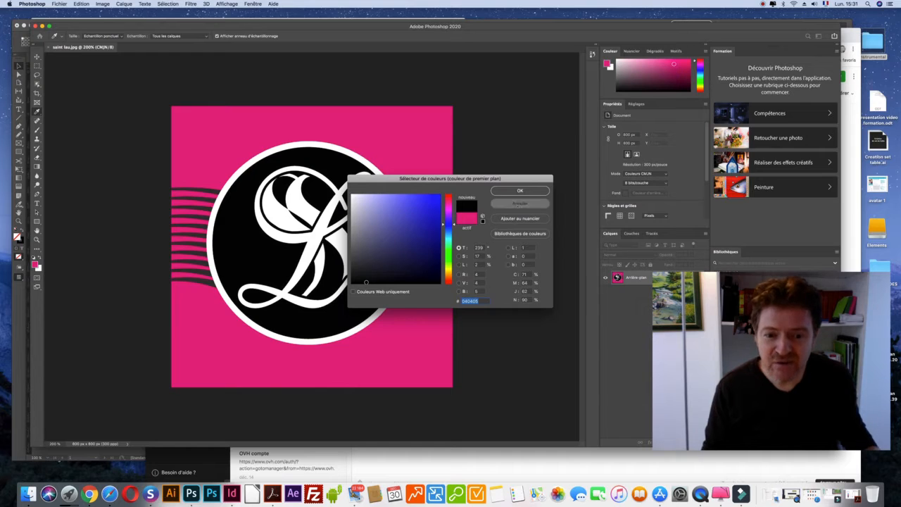
Dismiss Photoshop's colour picker and return to InDesign with the Nuancier swatches panel moved left.
click(518, 204)
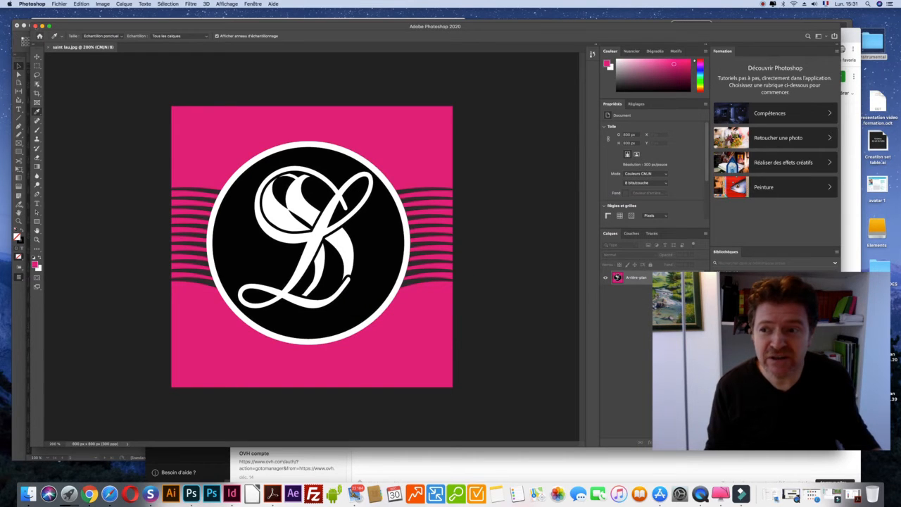
click(42, 26)
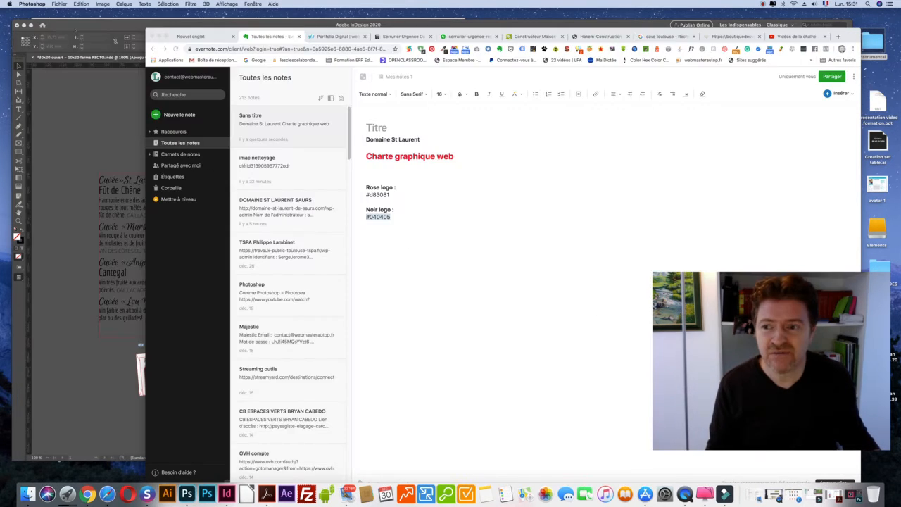
click(75, 32)
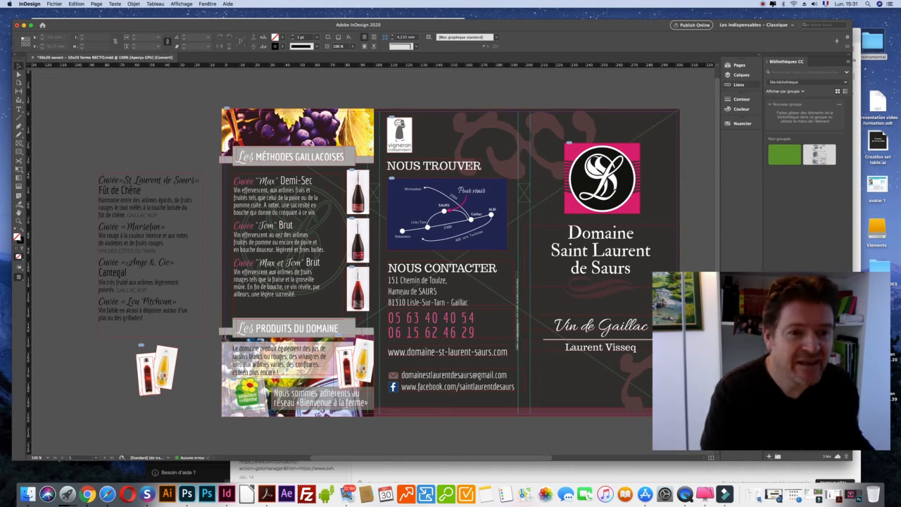
click(741, 123)
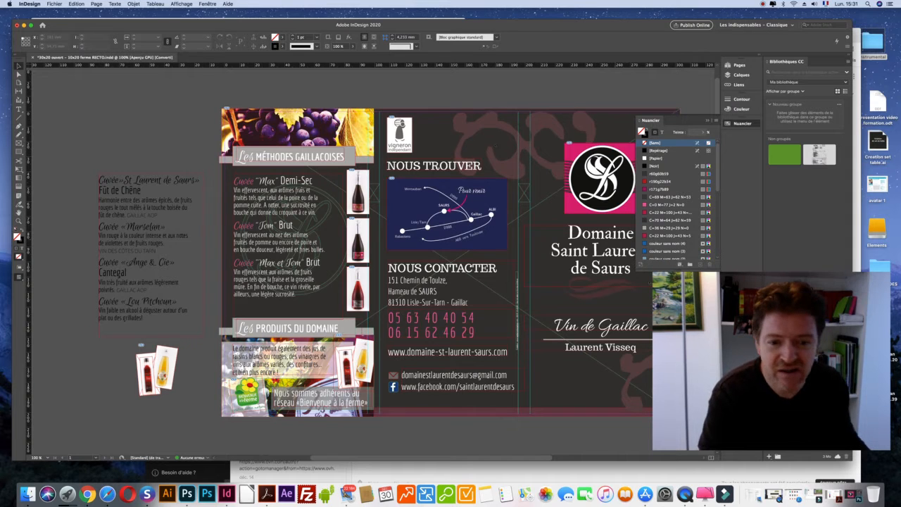
drag(684, 118, 140, 116)
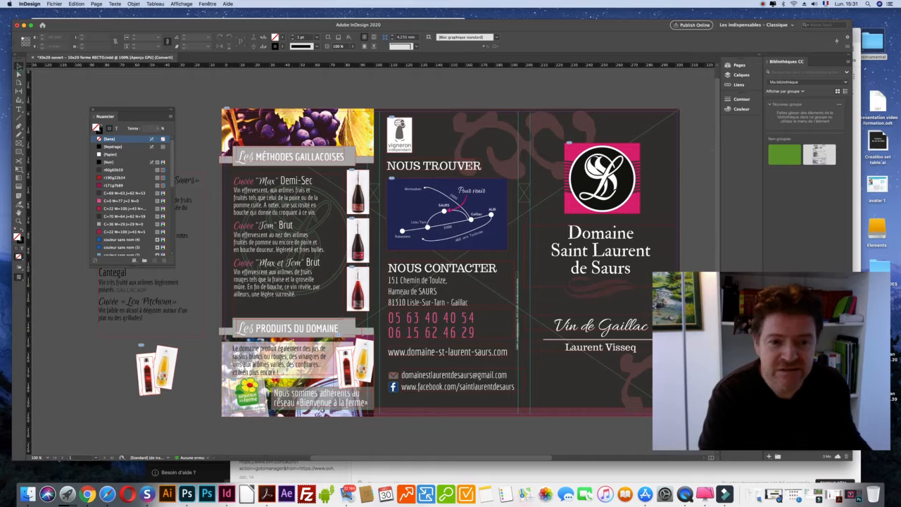
Draw a rectangle on the pasteboard around the bottles at lower left.
click(677, 111)
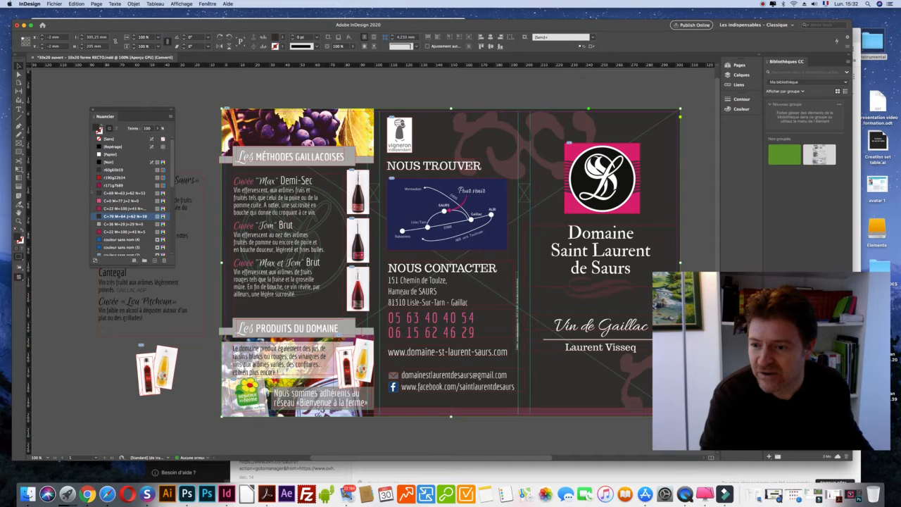
click(19, 152)
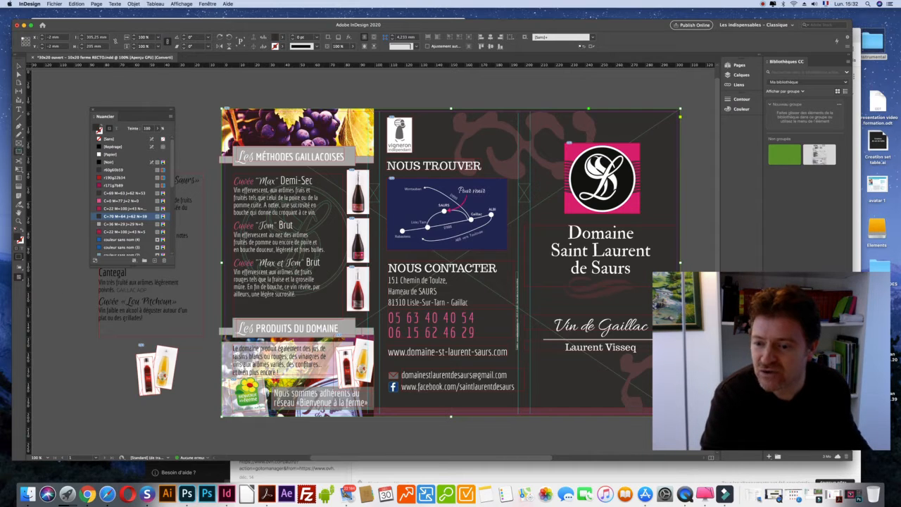
drag(64, 292, 176, 396)
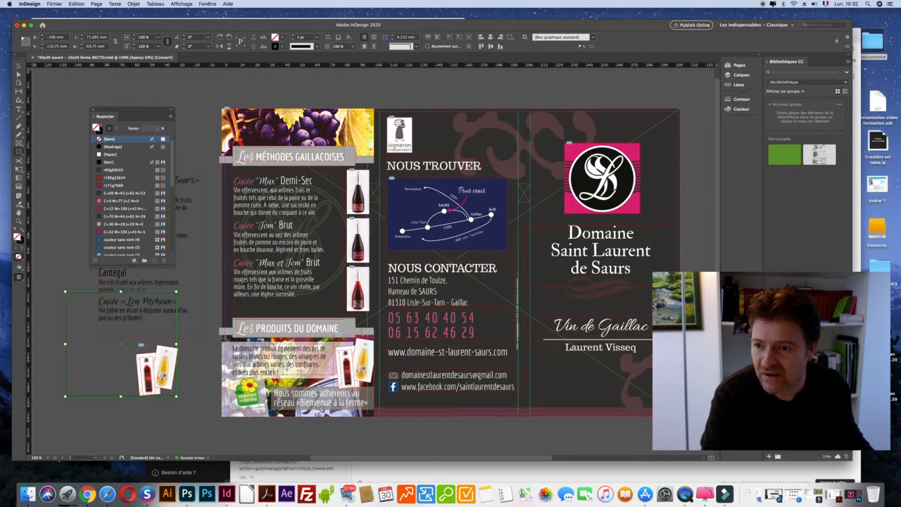
click(19, 65)
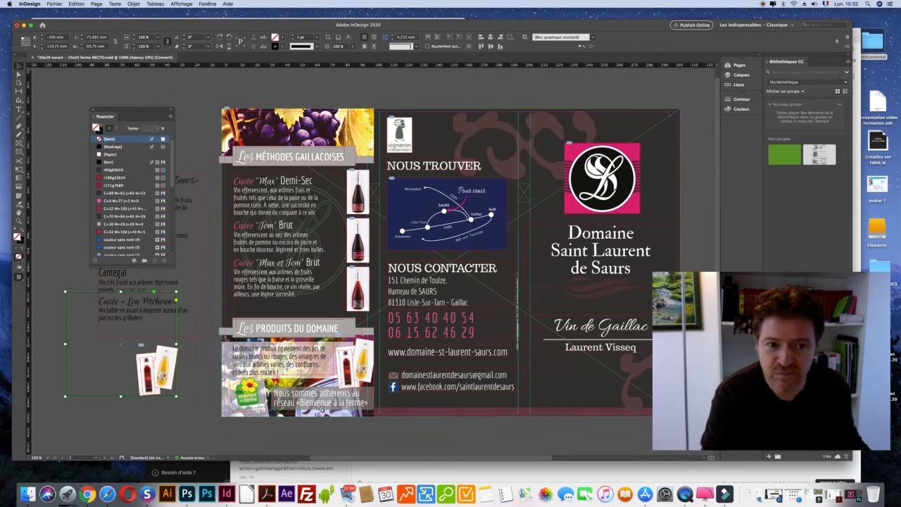
click(666, 111)
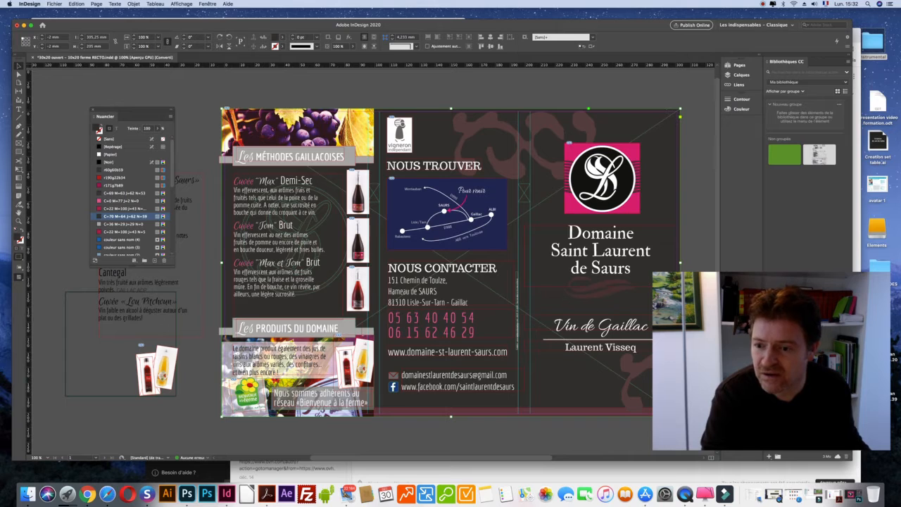
key(super+shift+a)
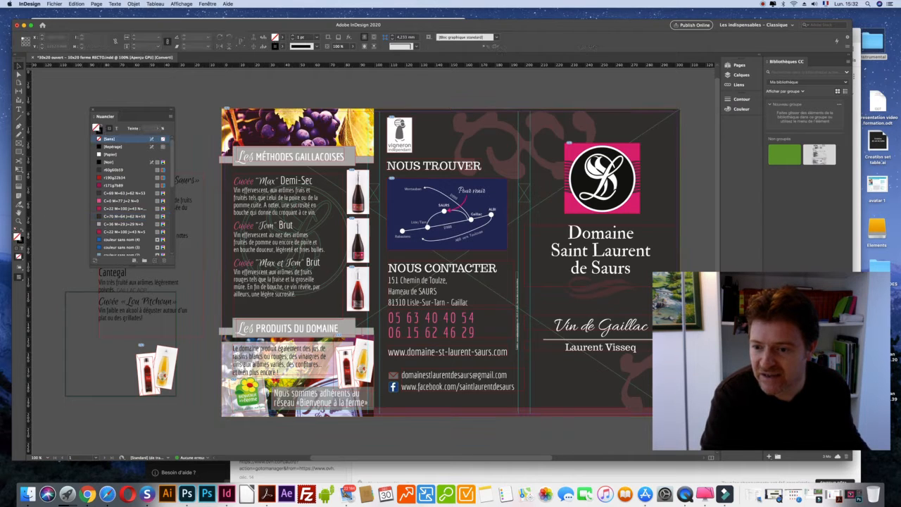
Fill the pasteboard rectangle with the C=70 M=64 J=62 N=59 swatch and copy its hex 3a3634.
click(123, 216)
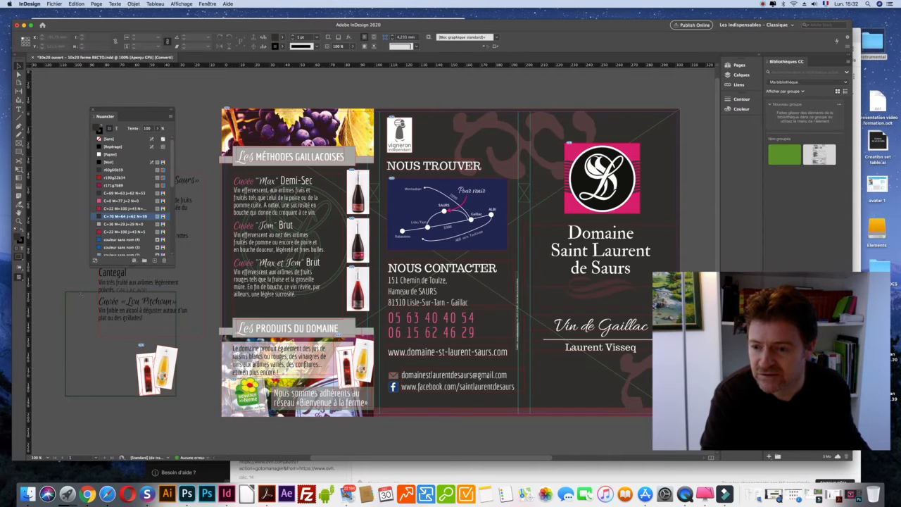
click(79, 317)
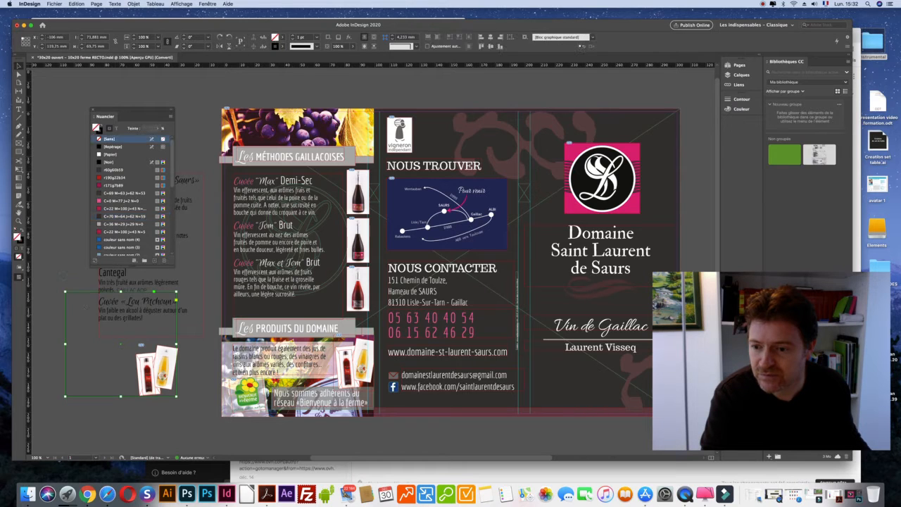
click(127, 216)
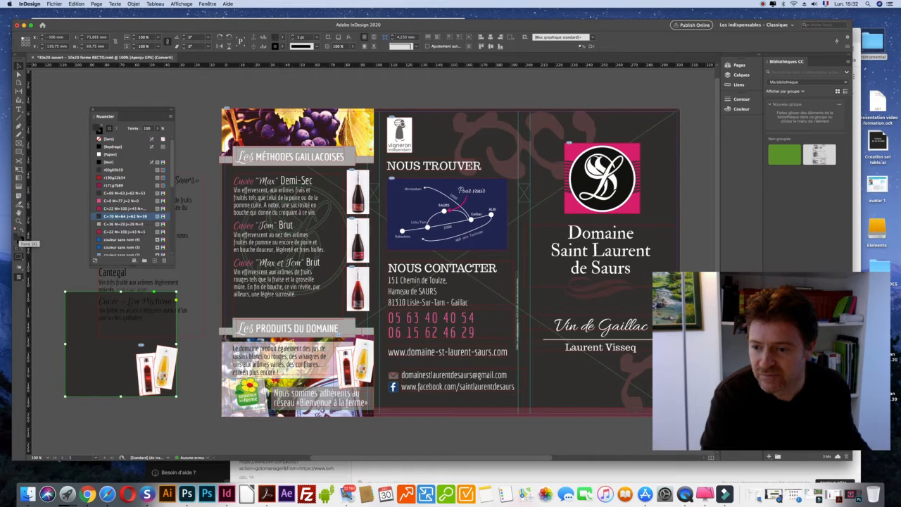
double_click(19, 235)
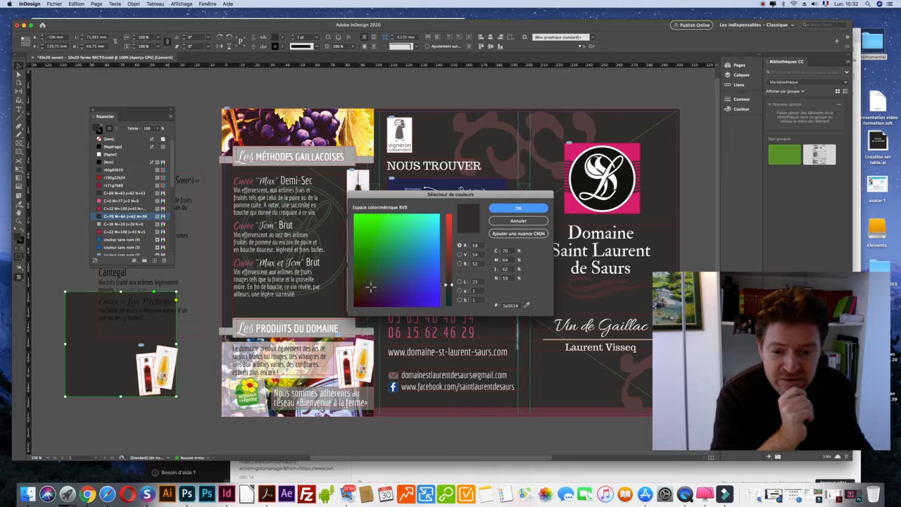
click(505, 304)
double_click(504, 305)
key(super+c)
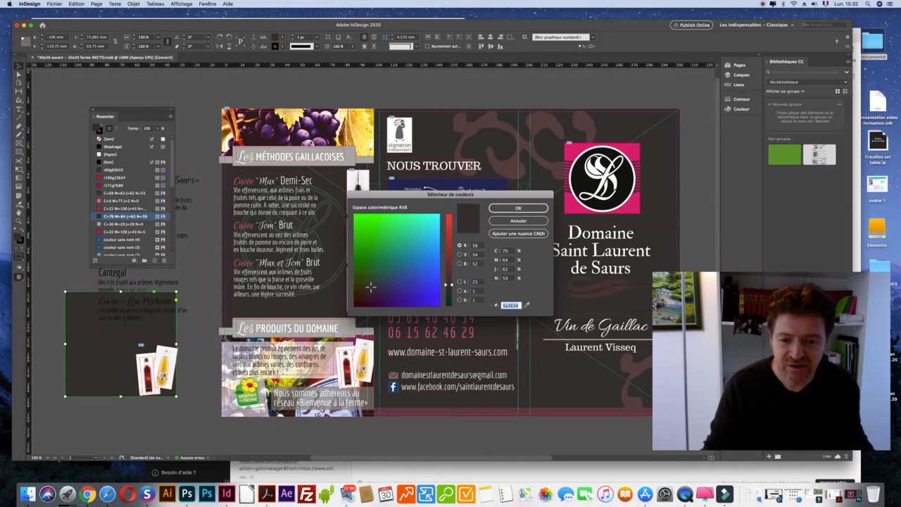
key(super+Tab)
key(super+Tab)
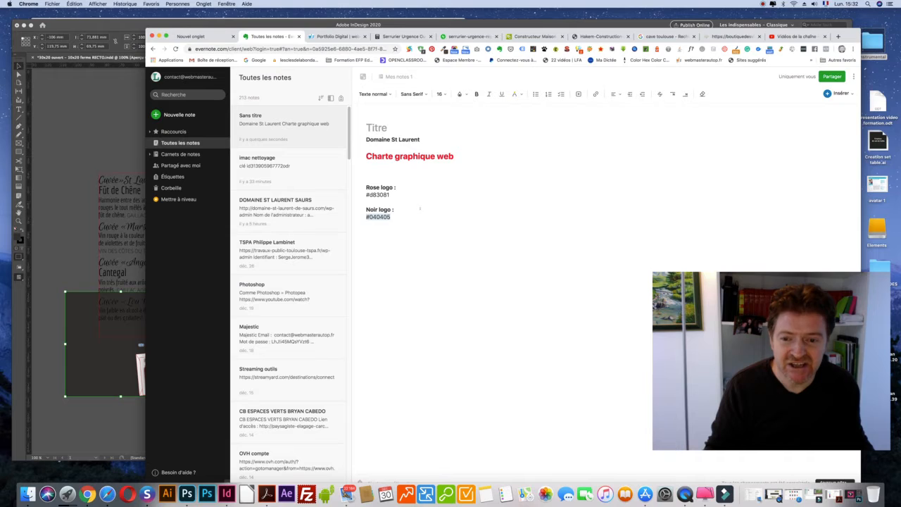
Add #3a3634 under #040405 with a bold 'Marron plaquette pub :' label above it.
key(Return)
key(Return)
key(super+v)
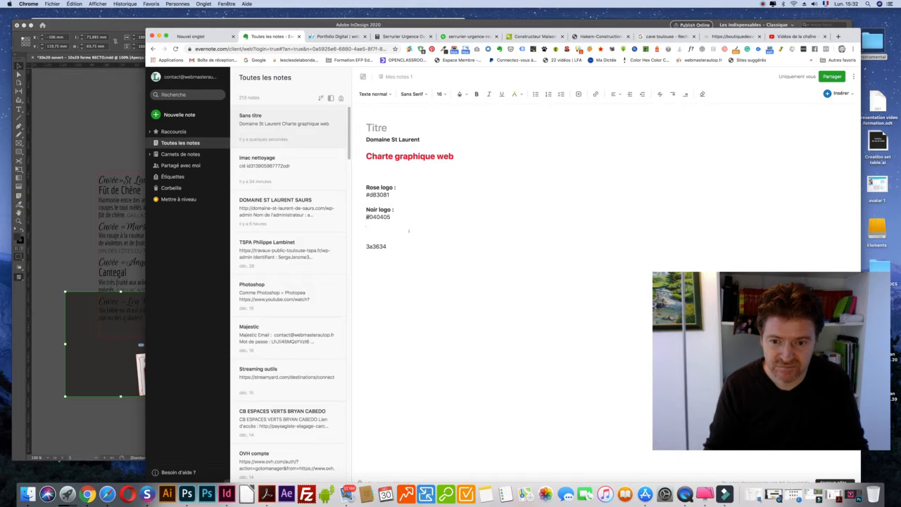
text(#)
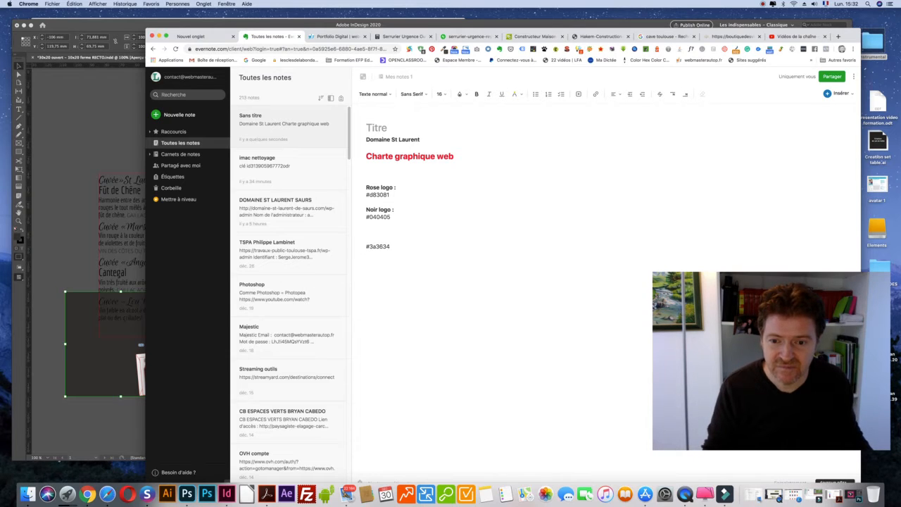
click(378, 236)
text(Marron plaquett)
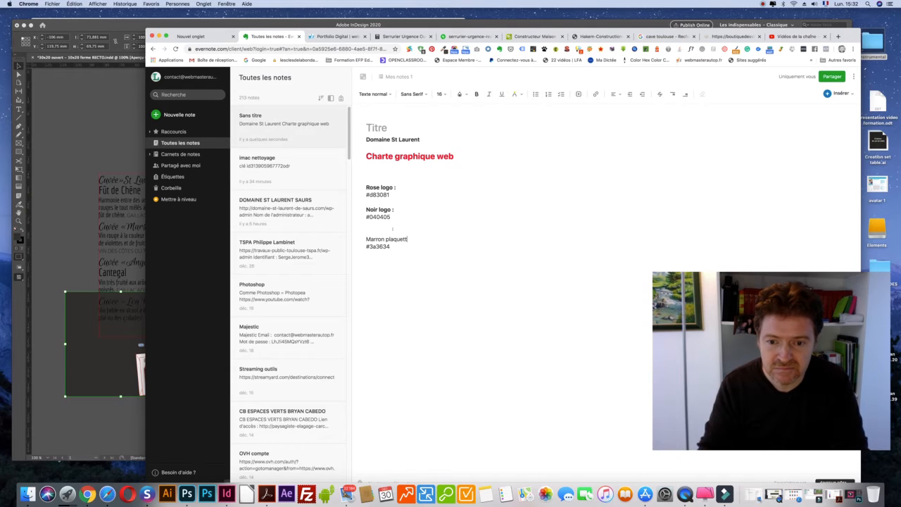
text(e pub :)
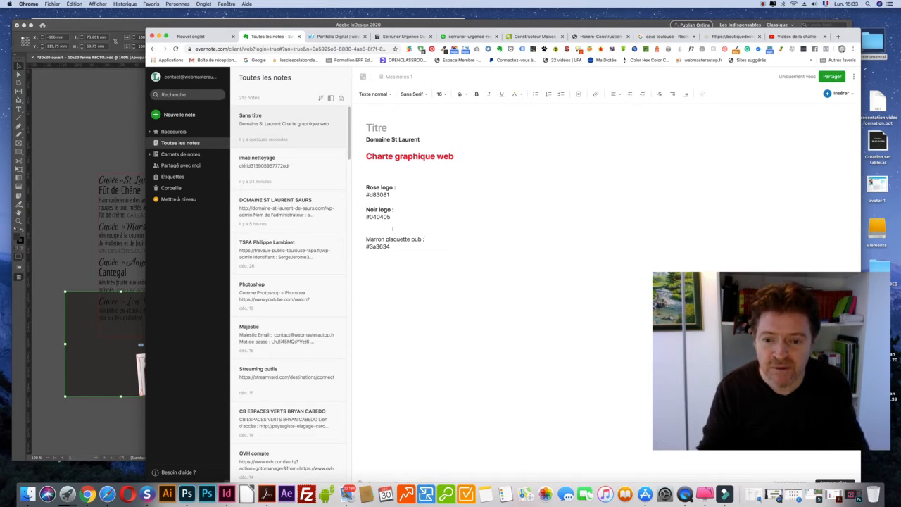
triple_click(427, 238)
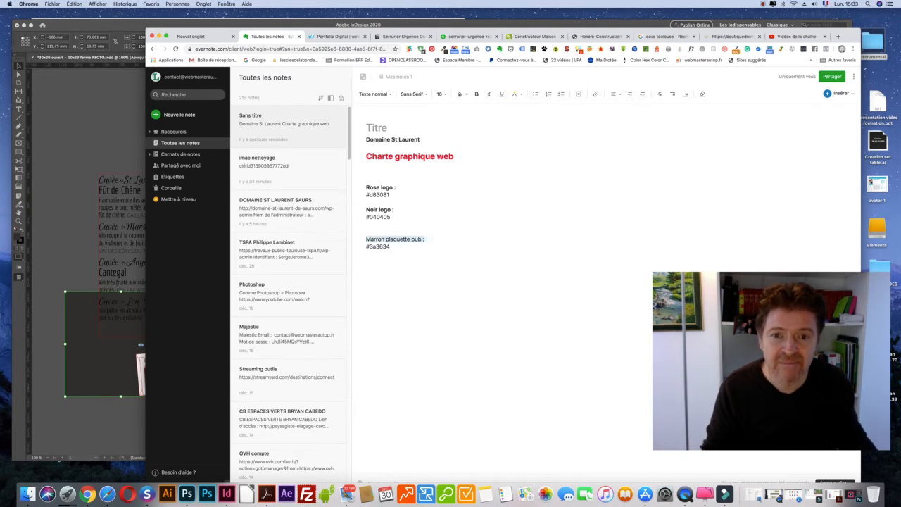
click(475, 93)
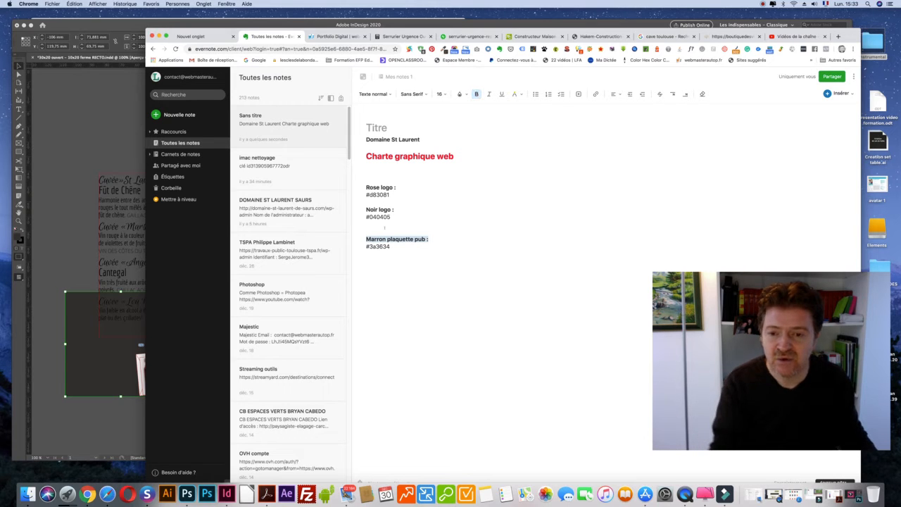
click(385, 228)
key(BackSpace)
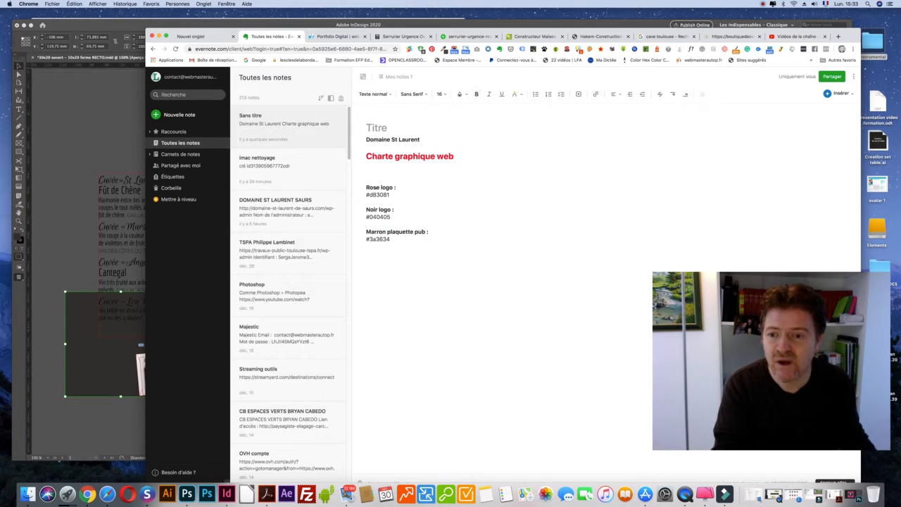
key(super+Tab)
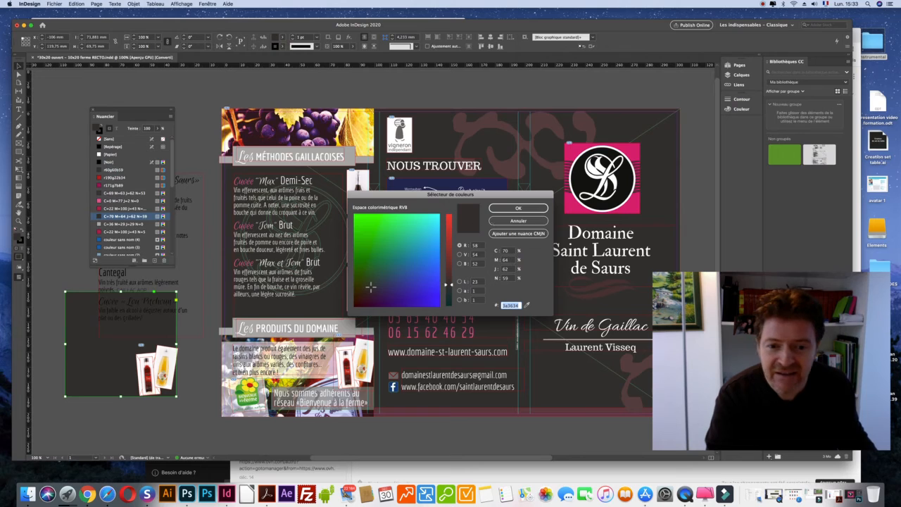
Open the Les PRODUITS DU DOMAINE header's fill in the colour picker and copy hex b2aeae.
click(518, 220)
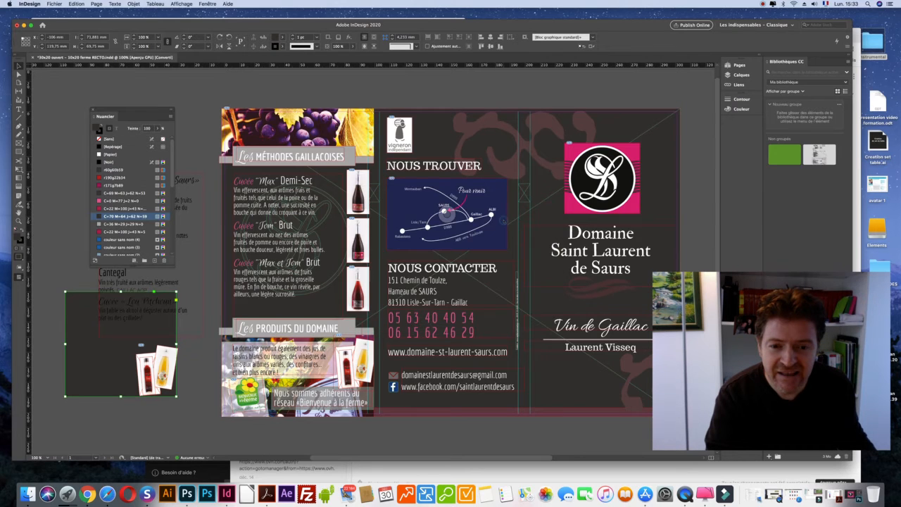
click(538, 122)
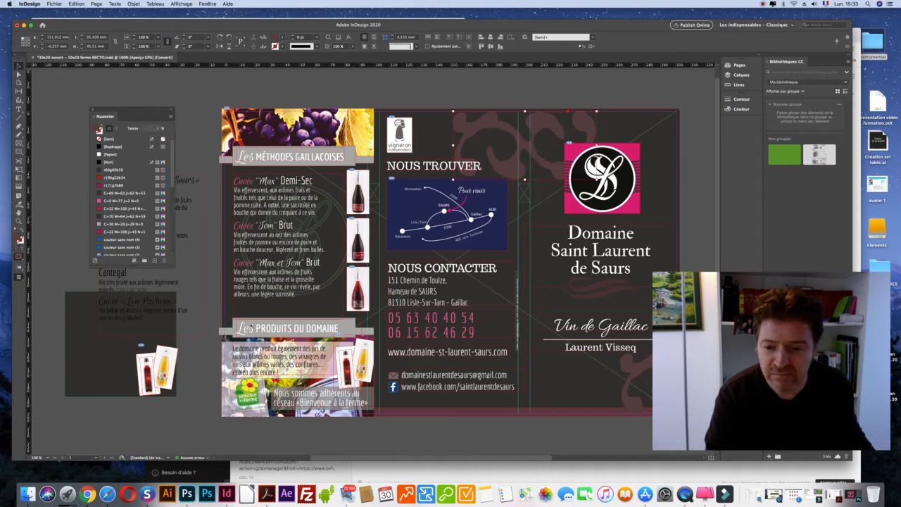
click(295, 327)
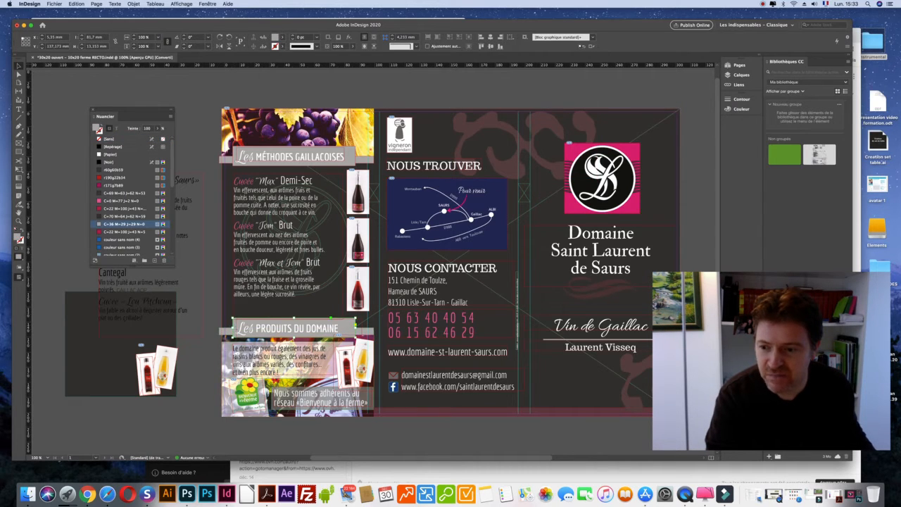
double_click(18, 237)
click(507, 306)
double_click(508, 305)
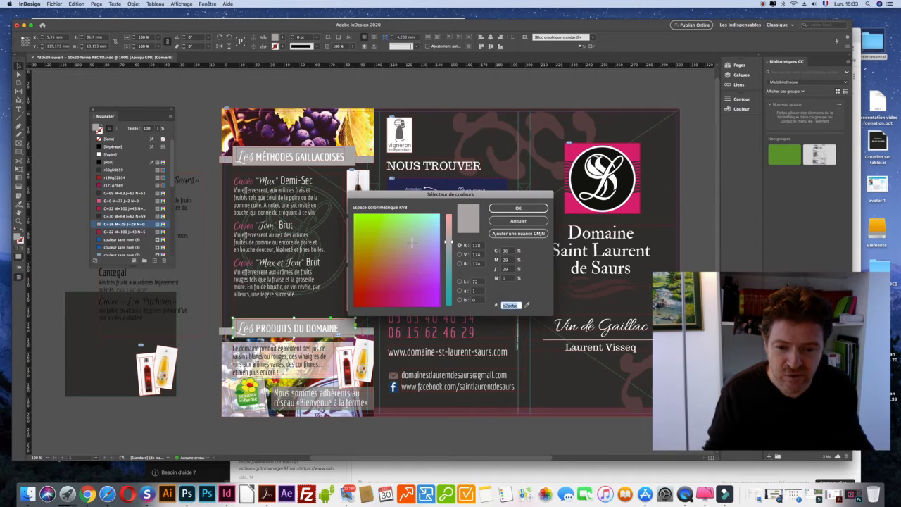
key(super+Tab)
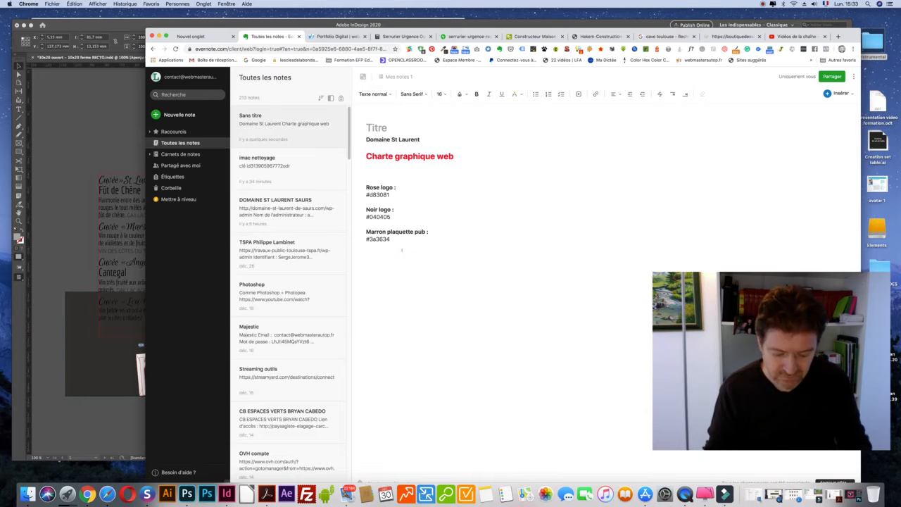
Add a bold 'Gris plaquette pub :' label with #b2aeae below the #3a3634 entry.
key(Return)
text(Gris)
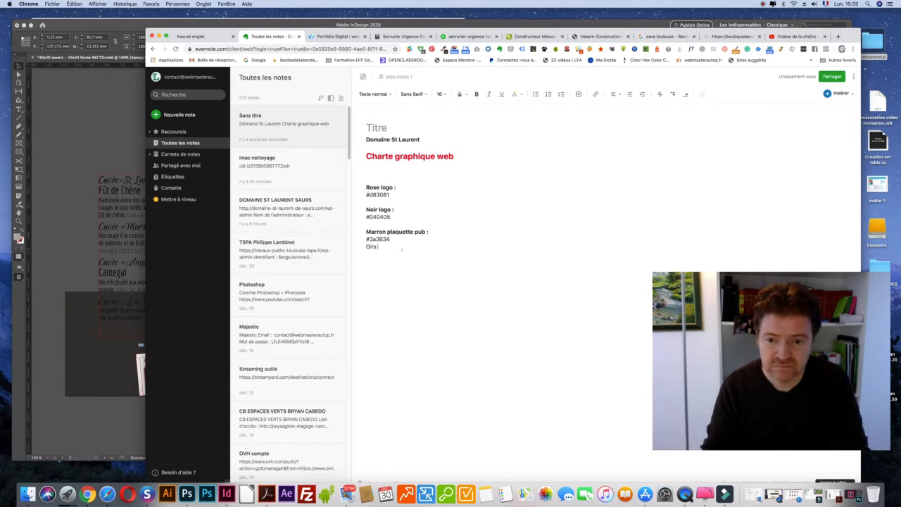
text( plaqu)
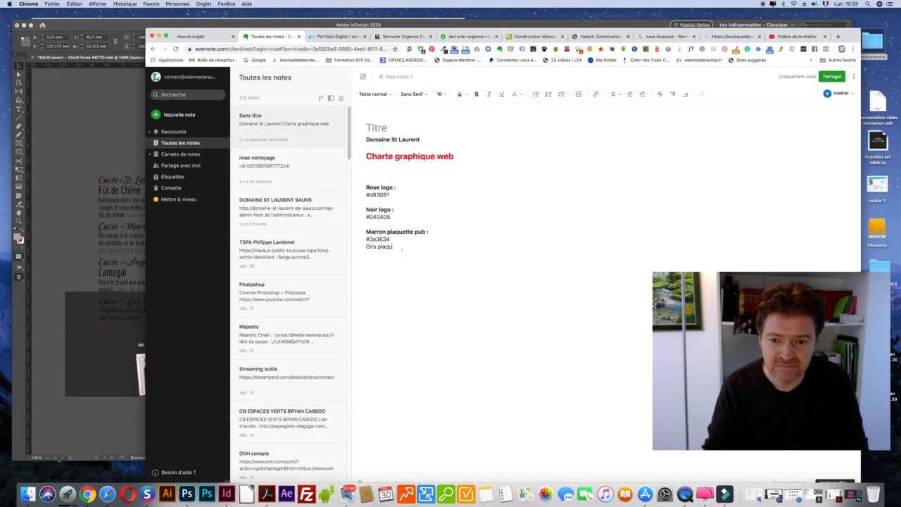
text(ette pub :)
key(Return)
text(b2aeae)
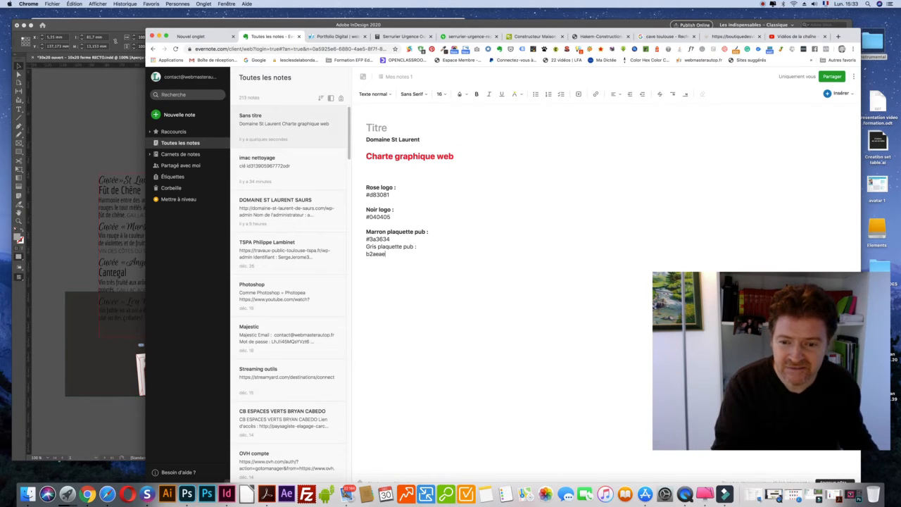
drag(370, 240, 362, 237)
key(super+c)
click(366, 253)
key(super+v)
click(396, 238)
key(Return)
key(BackSpace)
triple_click(422, 252)
key(super+b)
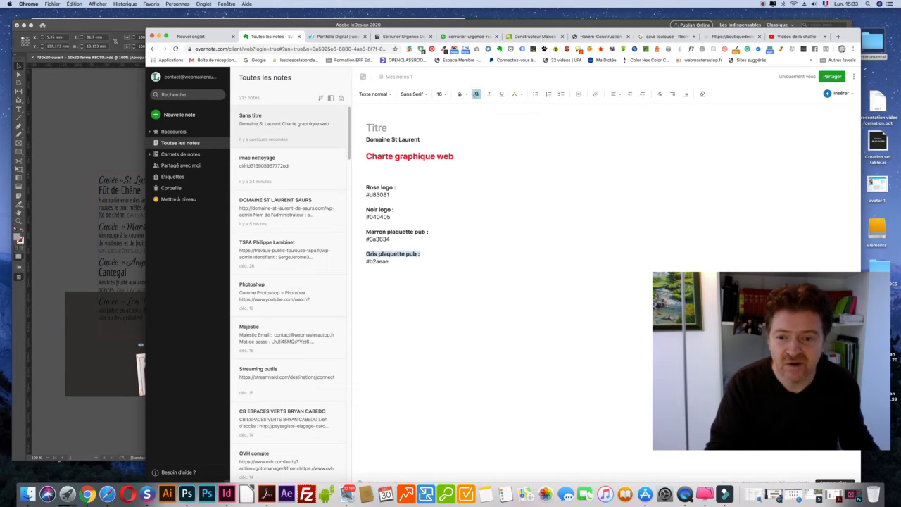
Add blank lines above the Charte graphique web heading and remove the extra ones below it.
click(412, 148)
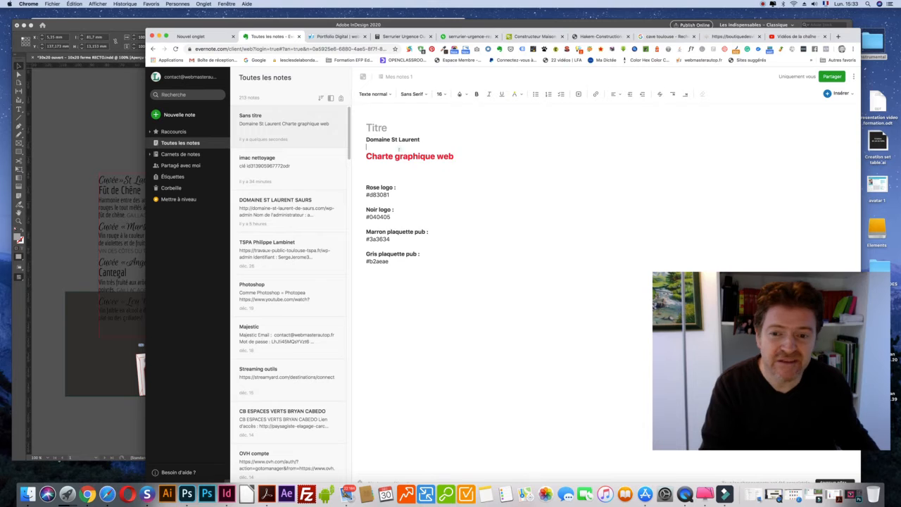
key(Return)
key(Return)
key(Return)
click(380, 200)
key(BackSpace)
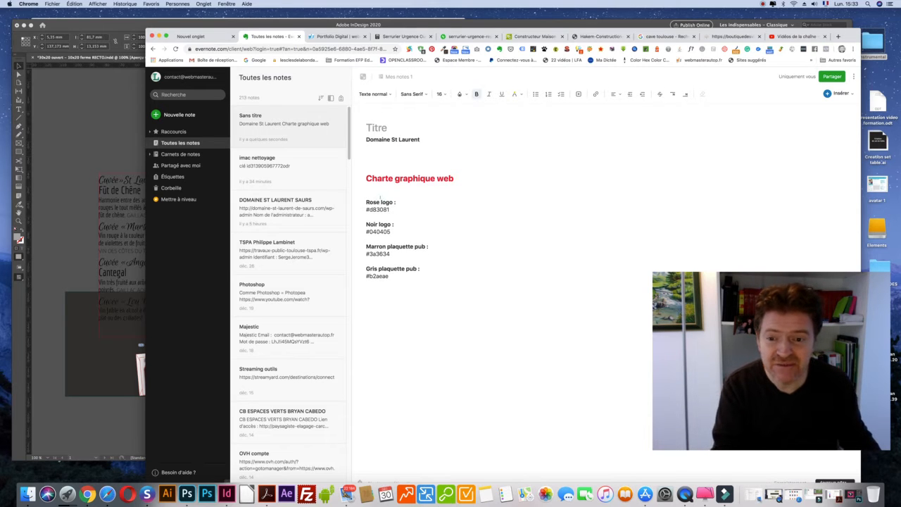
key(BackSpace)
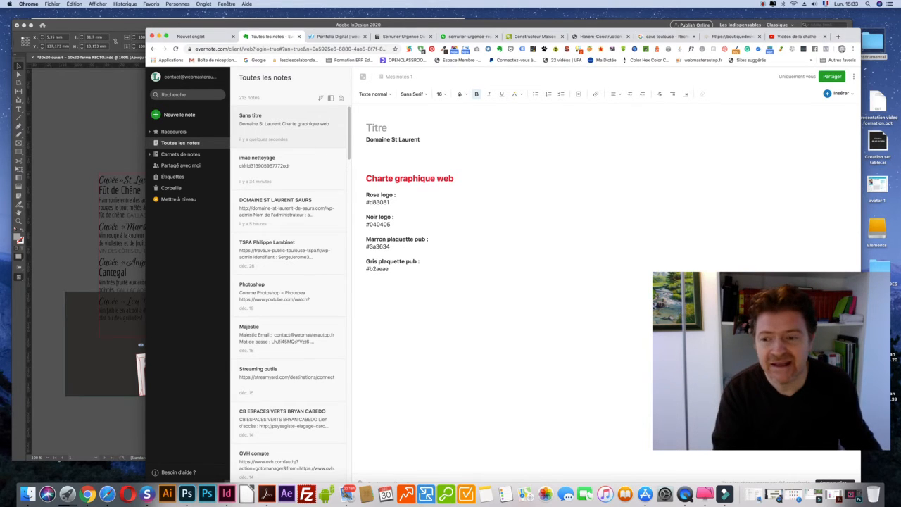
click(94, 155)
click(529, 220)
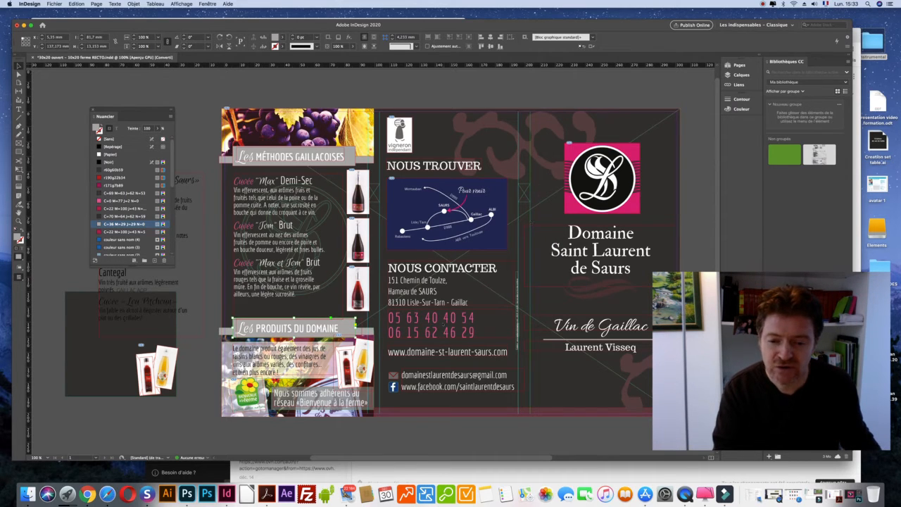
Inspect the phone digits' pink C=0 M=77 J=2 N=0 swatch and copy its hex eb5b9a.
click(487, 337)
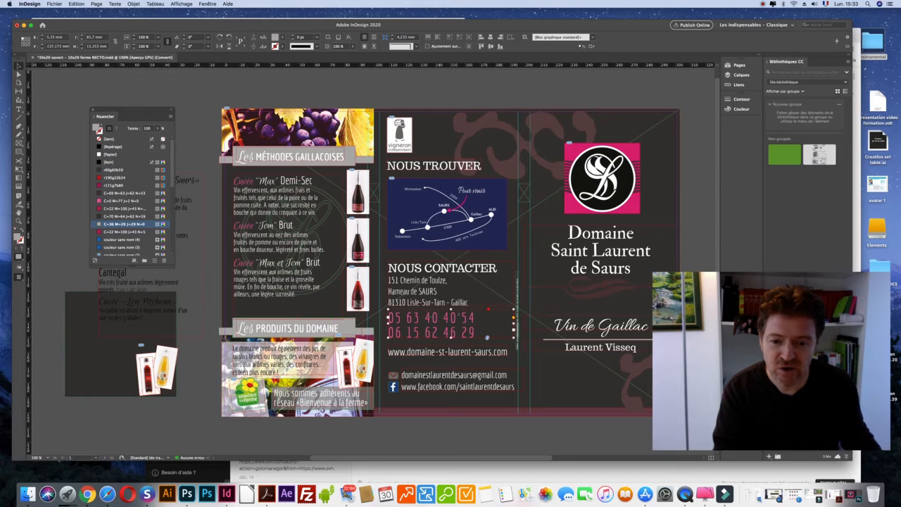
double_click(439, 317)
drag(440, 317, 459, 318)
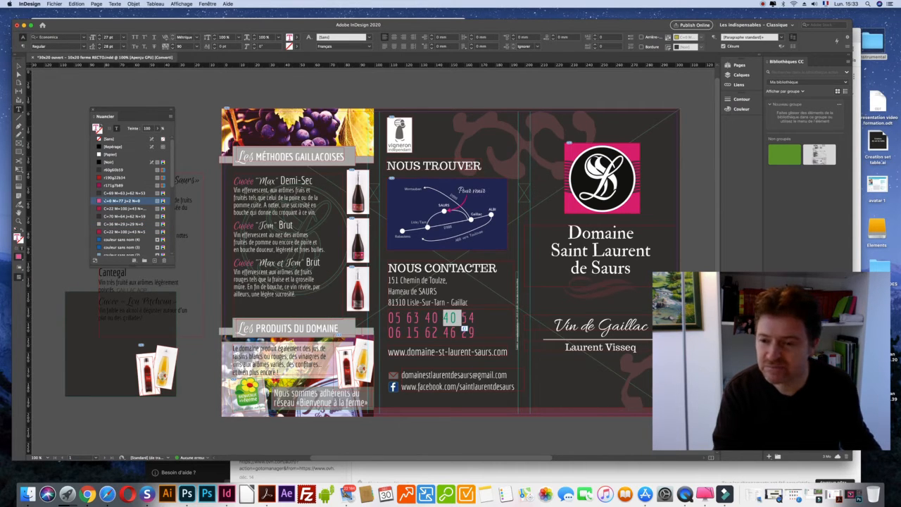
double_click(106, 201)
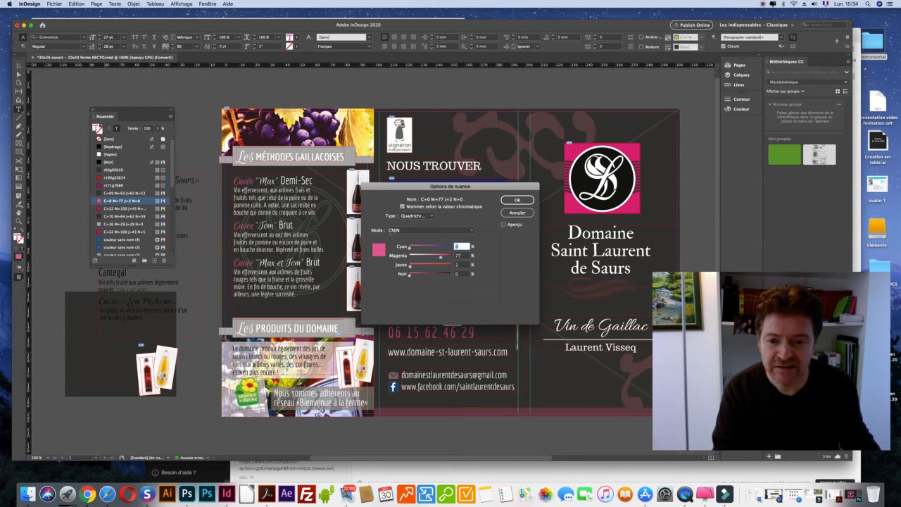
click(406, 230)
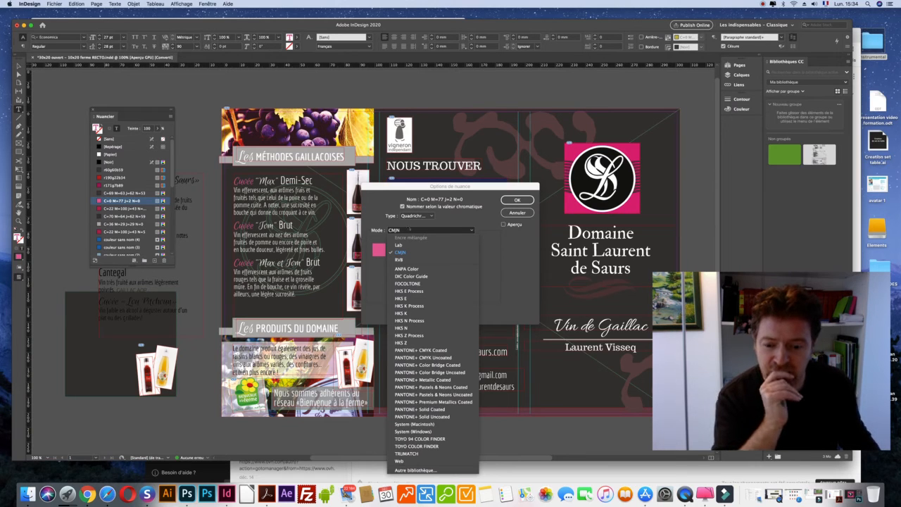
click(518, 212)
click(518, 213)
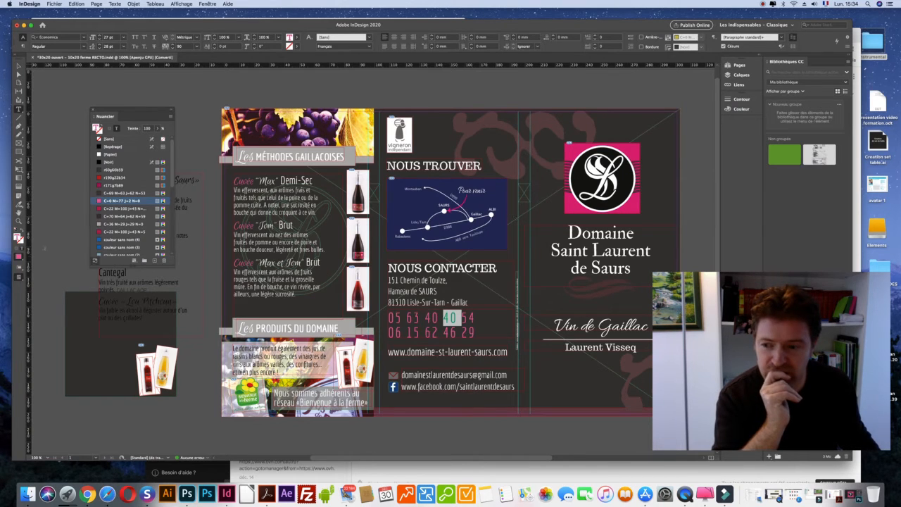
double_click(18, 237)
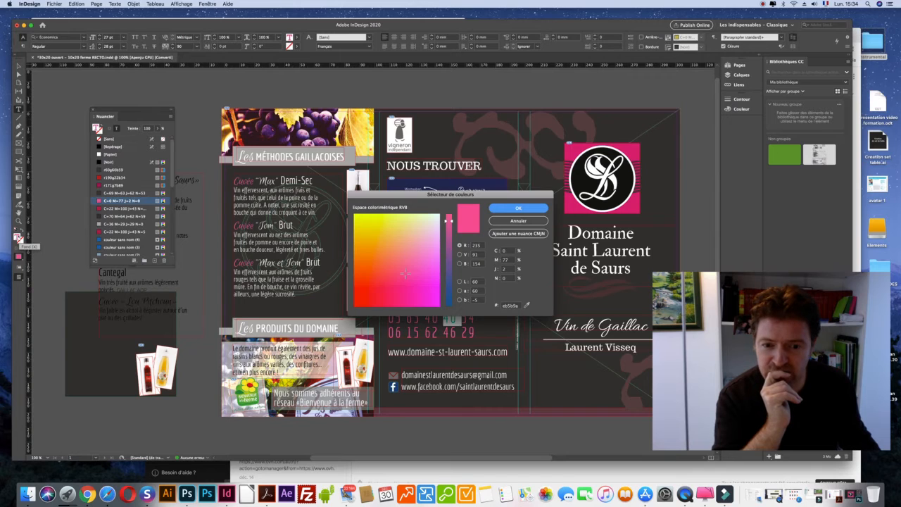
double_click(508, 306)
key(super+c)
key(super+Tab)
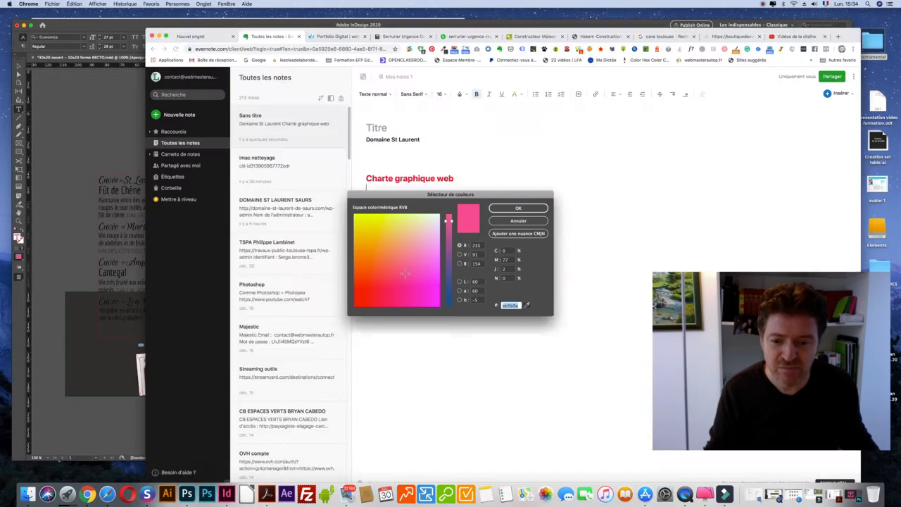
Add a bold 'Rose plaquette pub' label with #eb5b9a directly under the grey entry.
click(394, 273)
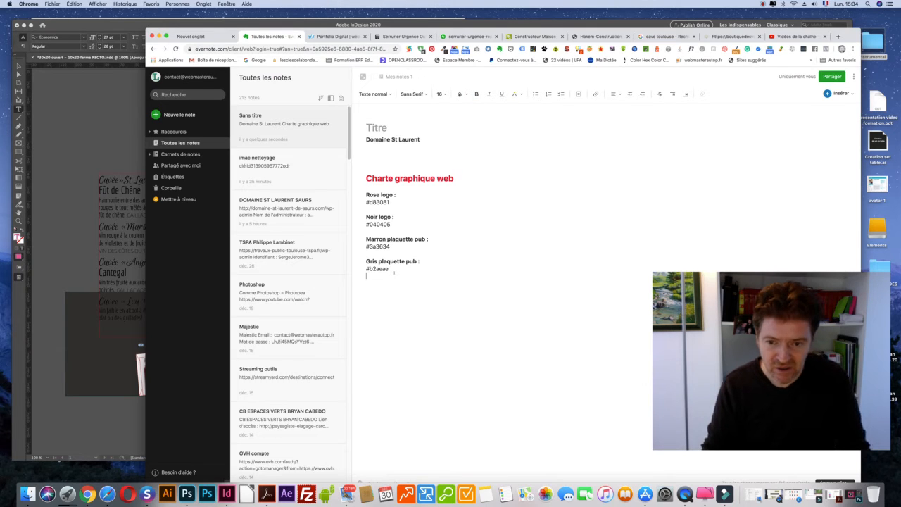
key(super+v)
text(Rose plaque)
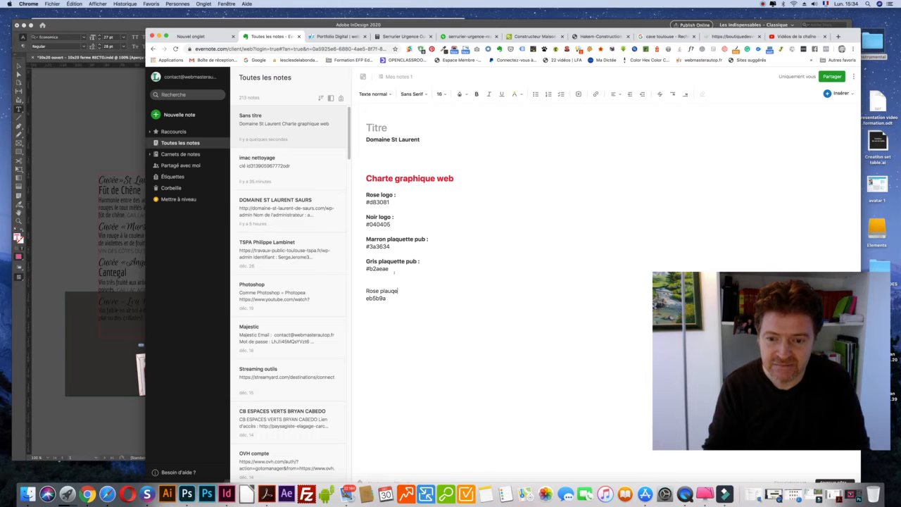
text(tte pub)
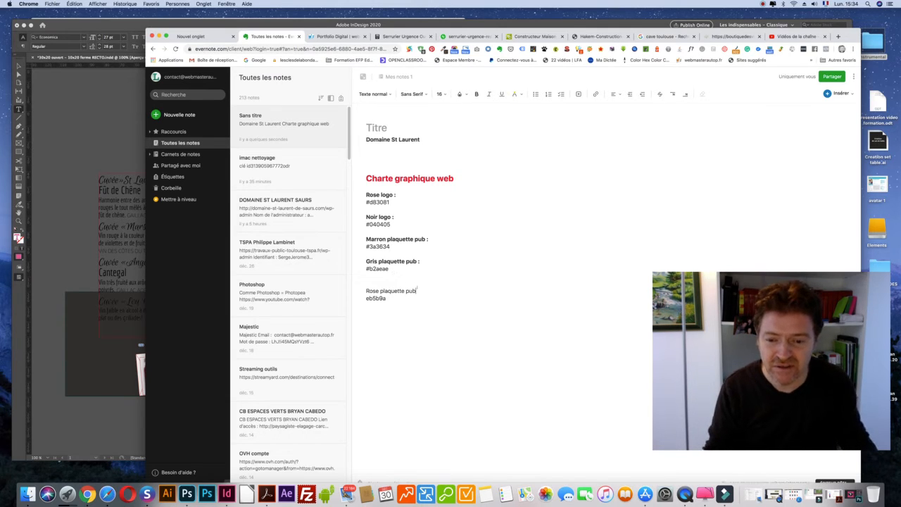
key(super+shift+Left)
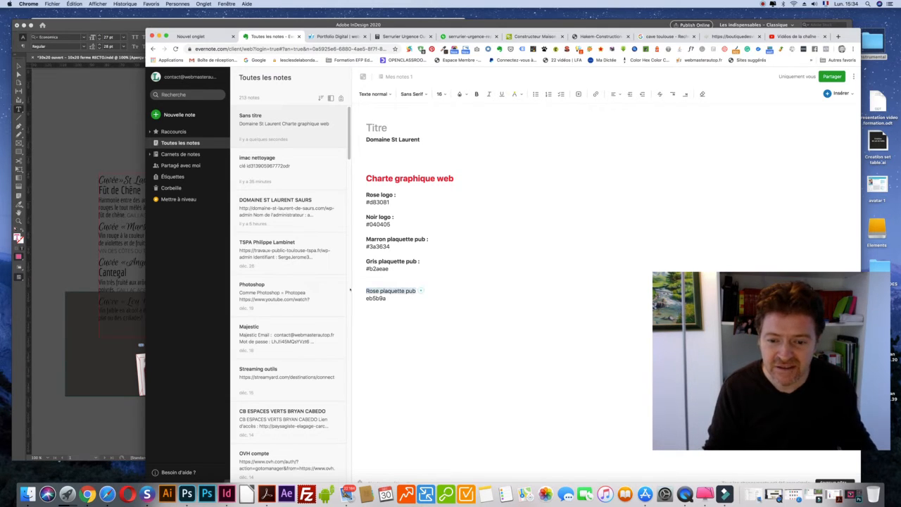
key(super+b)
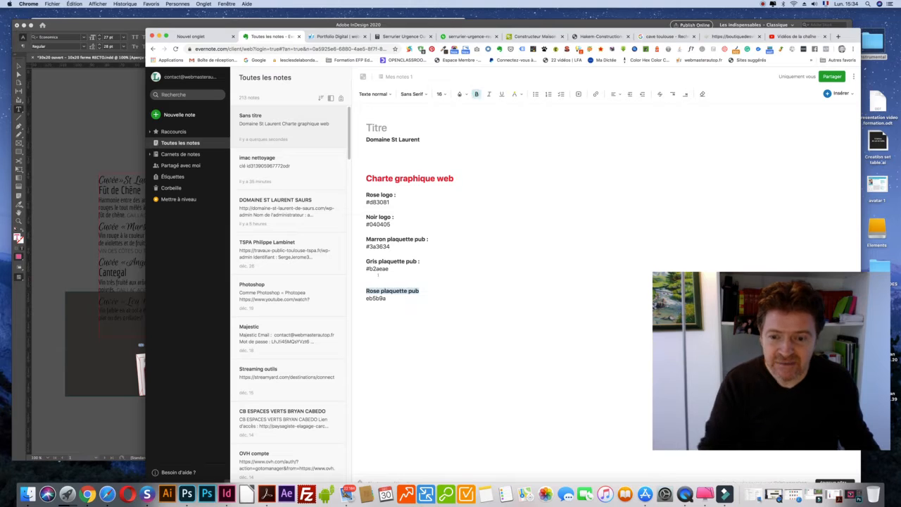
key(Up)
key(BackSpace)
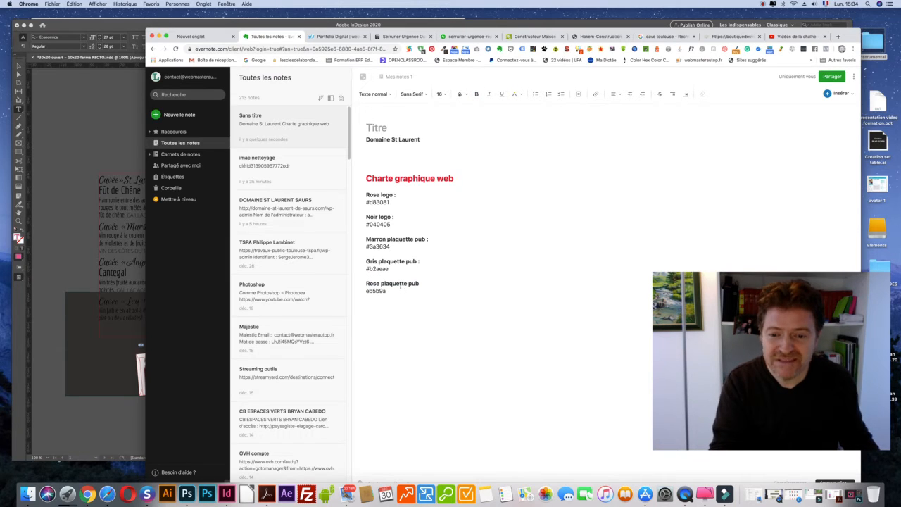
click(366, 268)
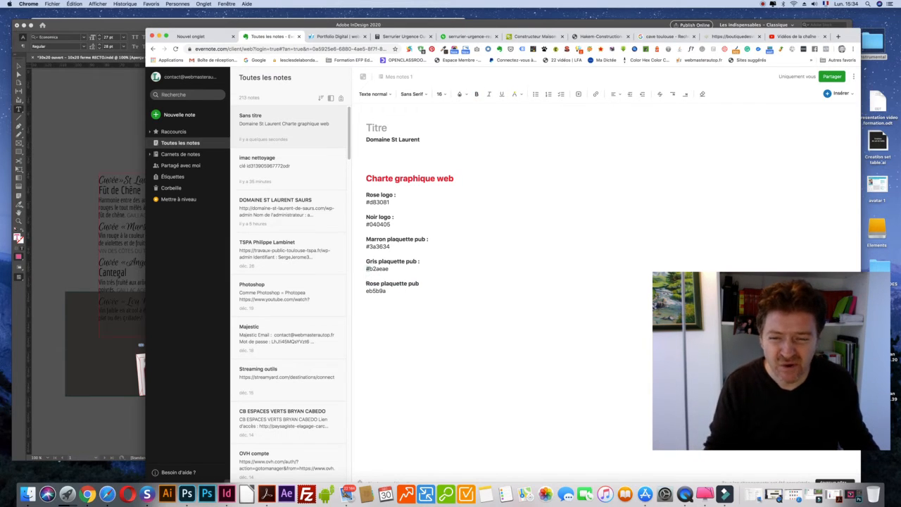
text(#)
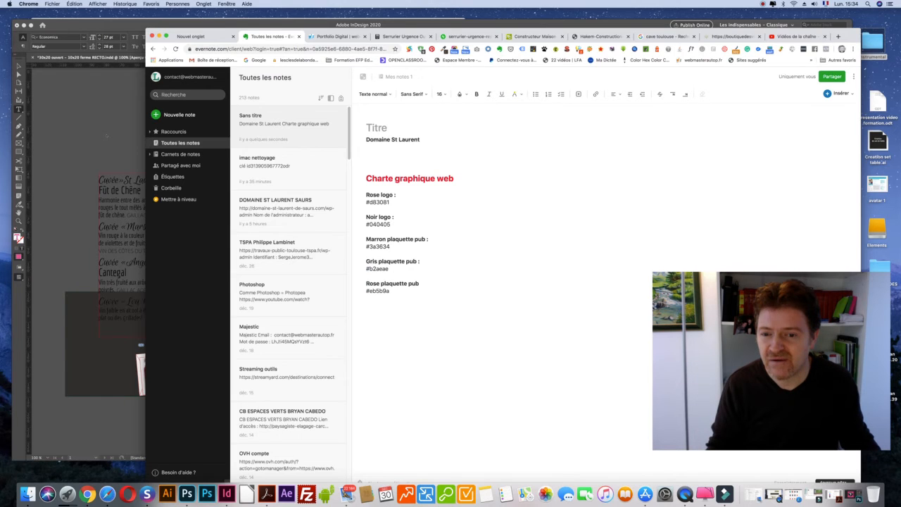
click(107, 135)
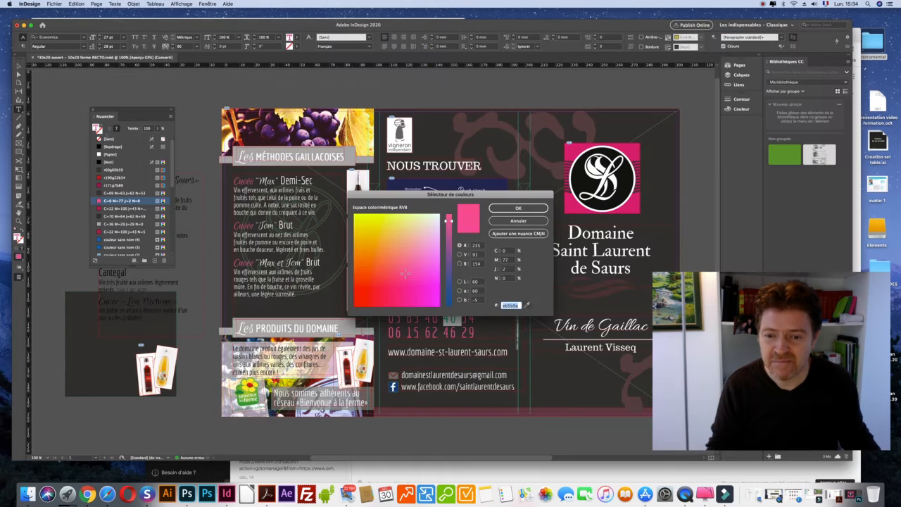
Nudge the ornament slightly right and open its brown 624545 fill in the colour picker.
click(528, 221)
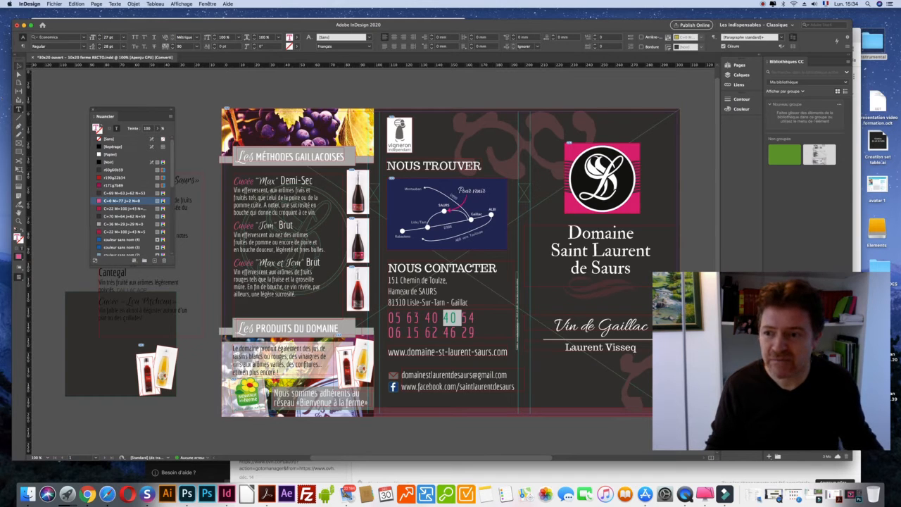
click(19, 66)
click(471, 126)
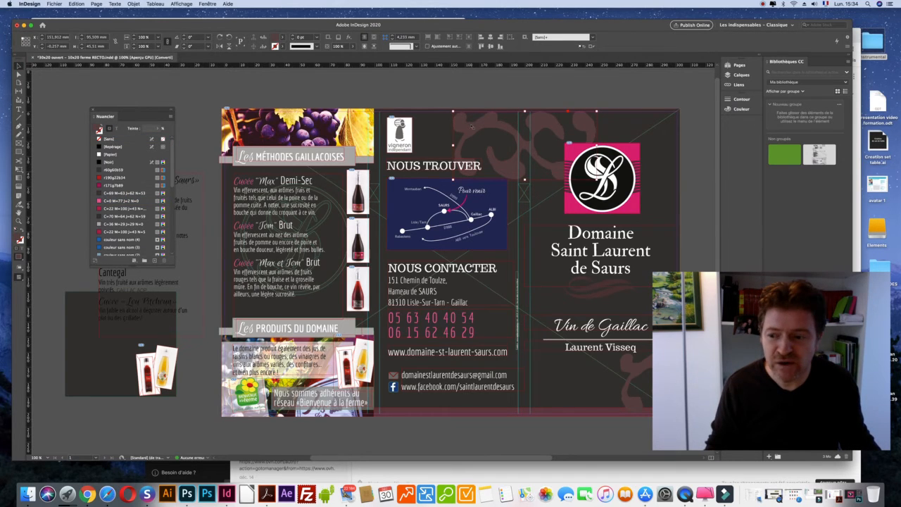
drag(480, 120, 476, 118)
drag(478, 130, 484, 128)
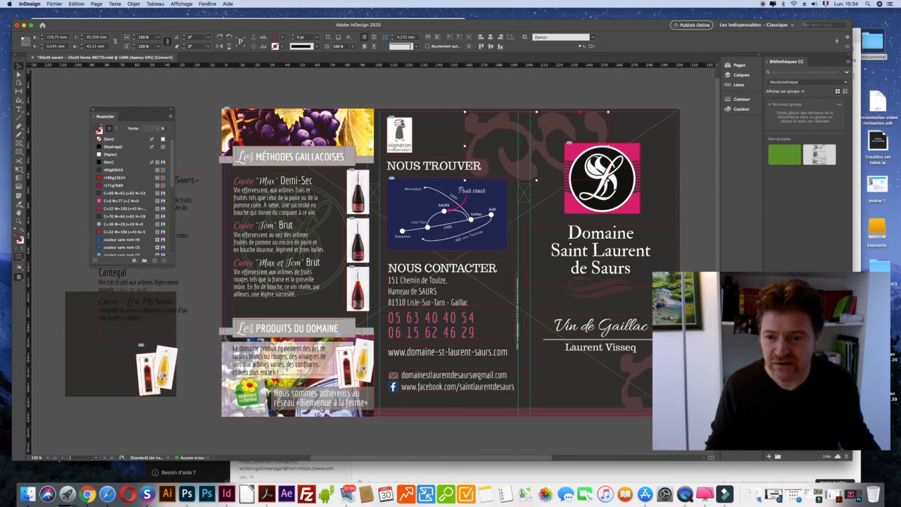
double_click(20, 240)
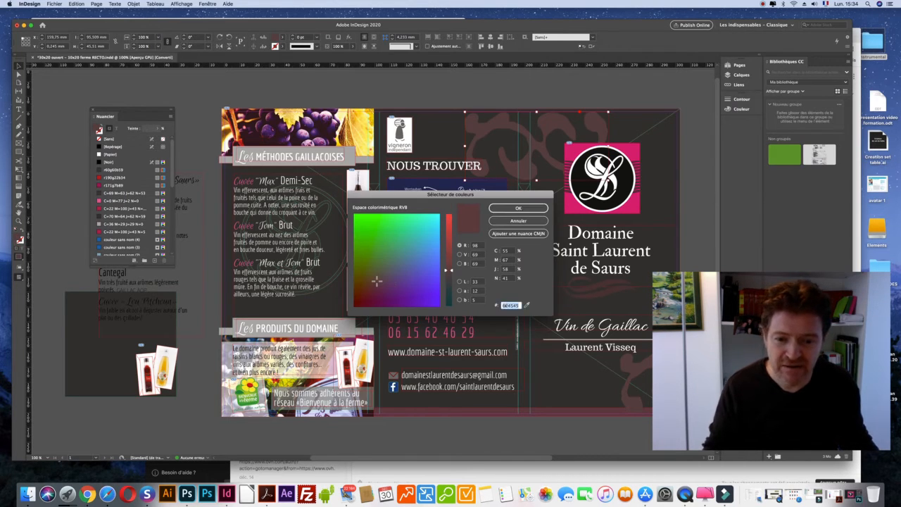
key(super+Tab)
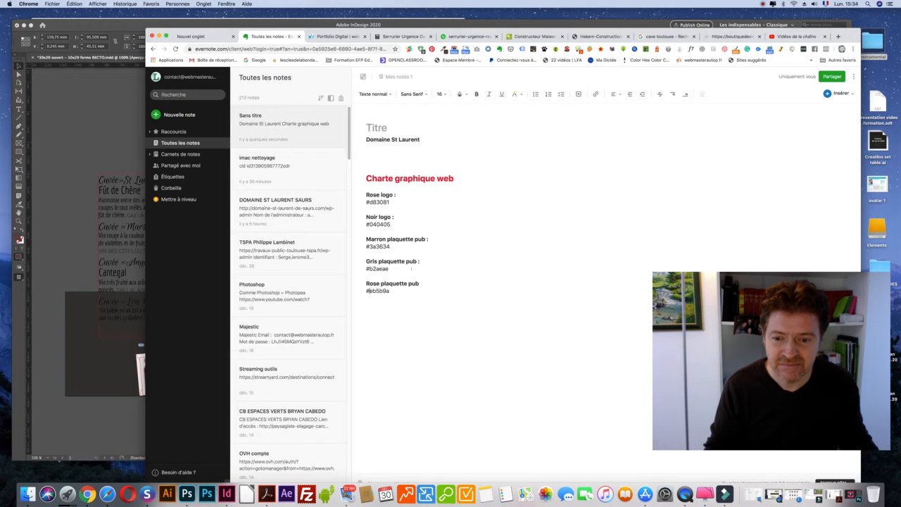
Insert a bold 'Marron + clair plaquette pub :' entry with #624545 below #3a3634.
key(Return)
key(Return)
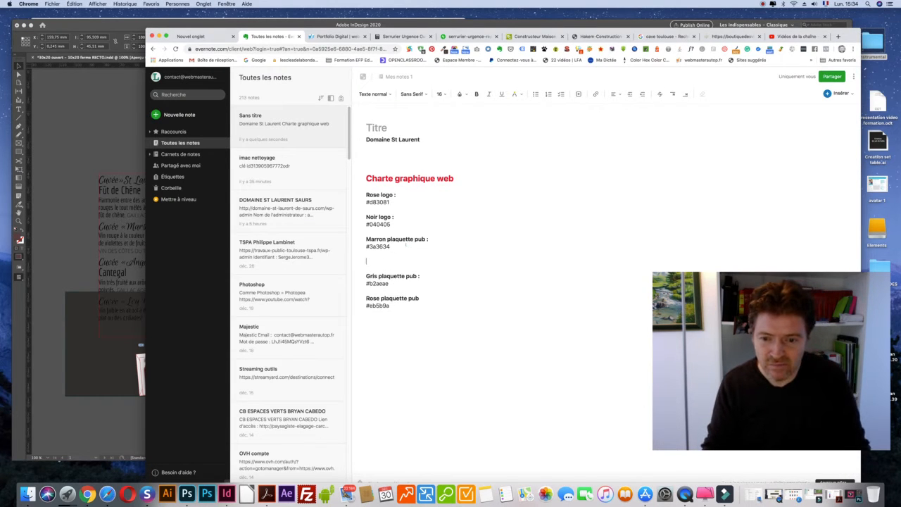
text(624545)
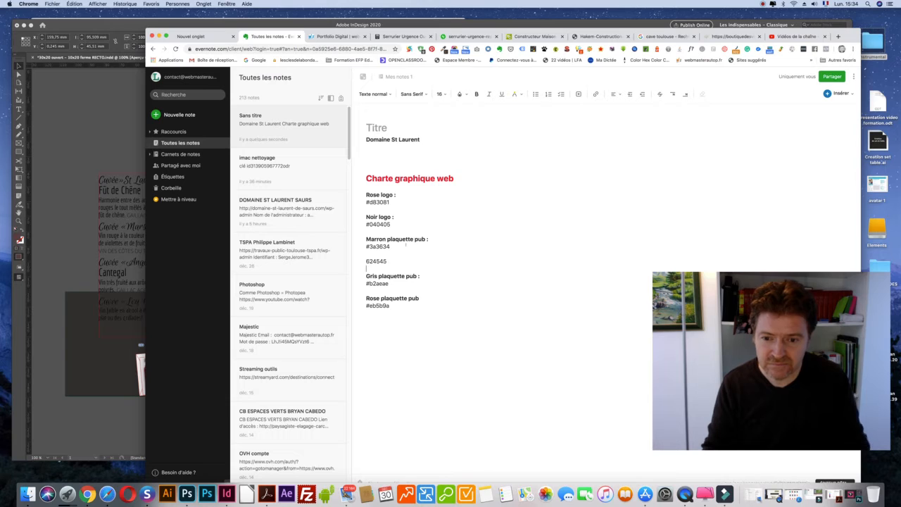
drag(433, 239, 363, 237)
key(super+c)
click(366, 254)
key(super+v)
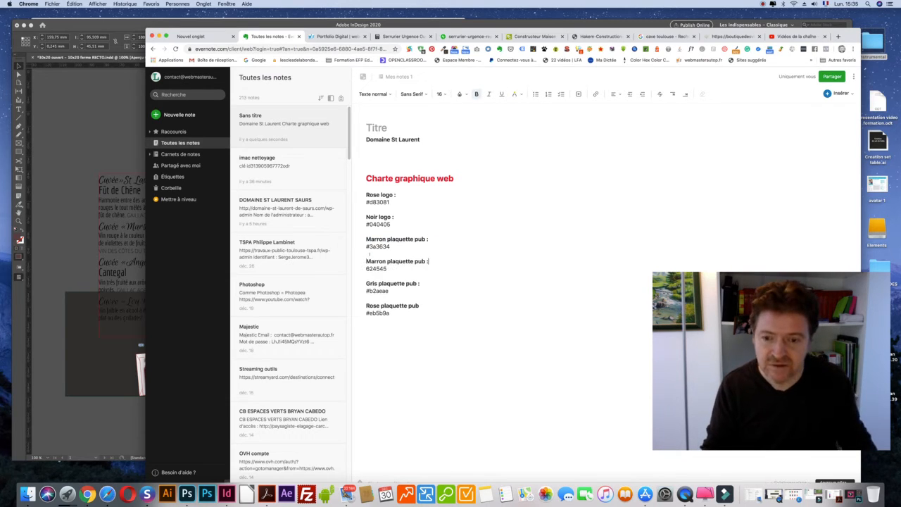
click(386, 261)
text(+ )
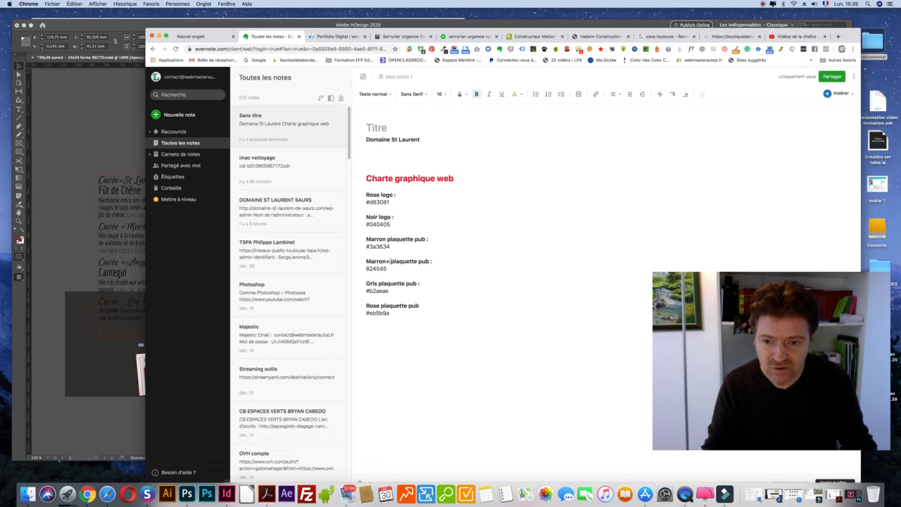
text(clair)
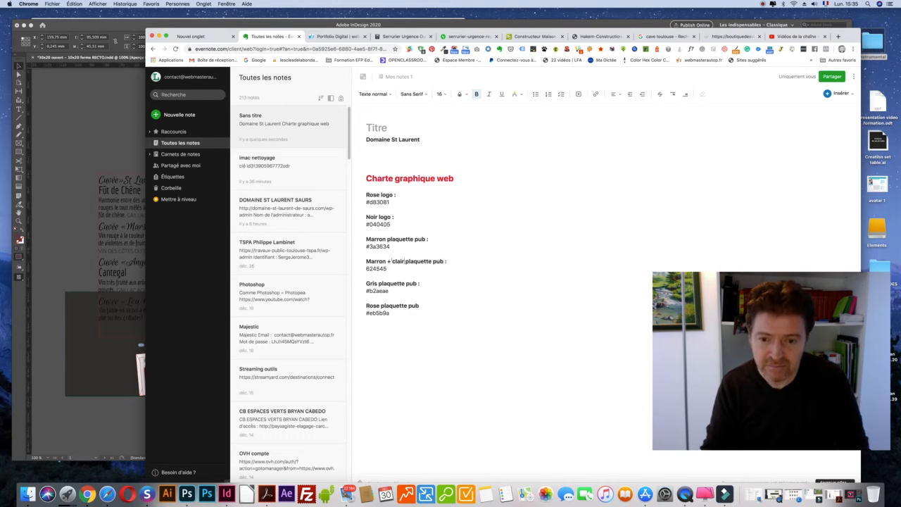
drag(369, 246, 366, 247)
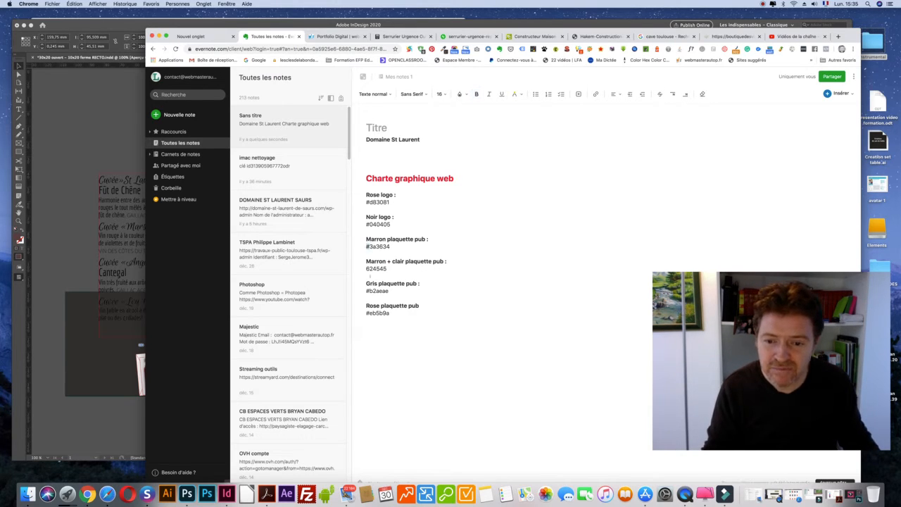
text(#)
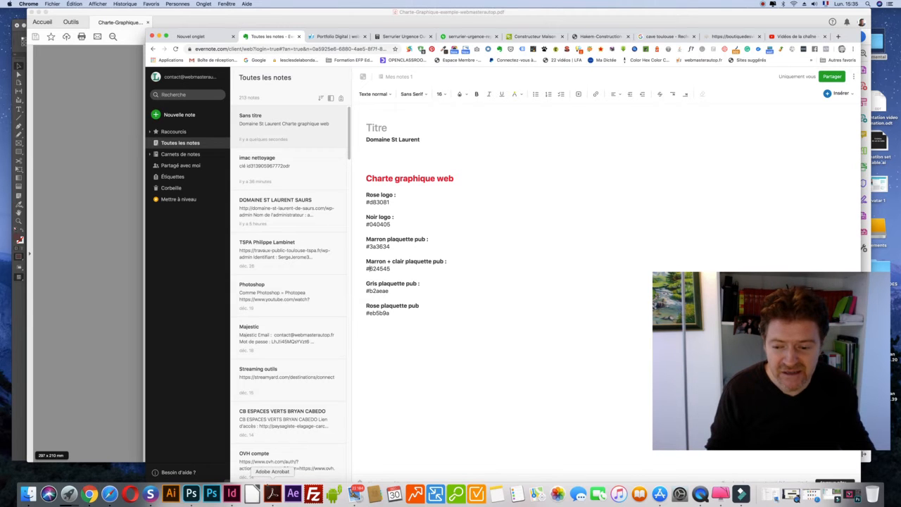
In InDesign, close the colour picker and start editing the Cuvée Max Demi-Sec description text.
click(231, 492)
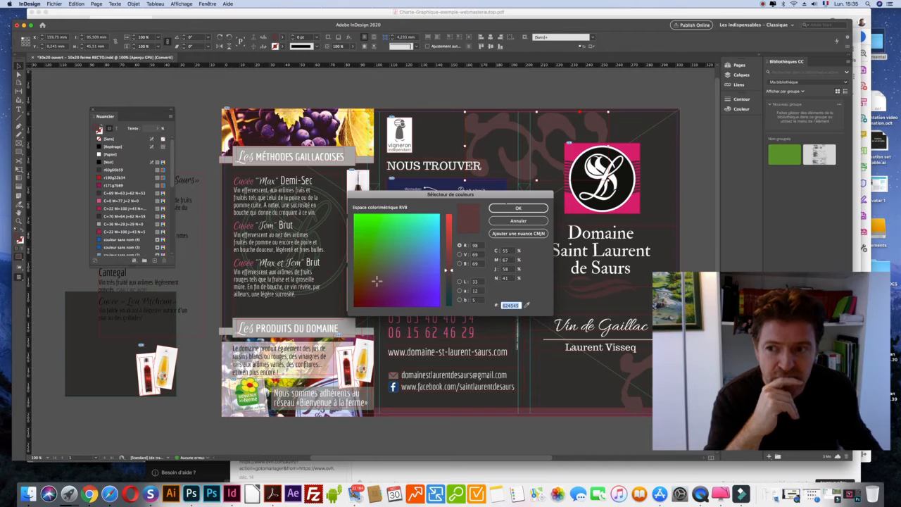
click(517, 220)
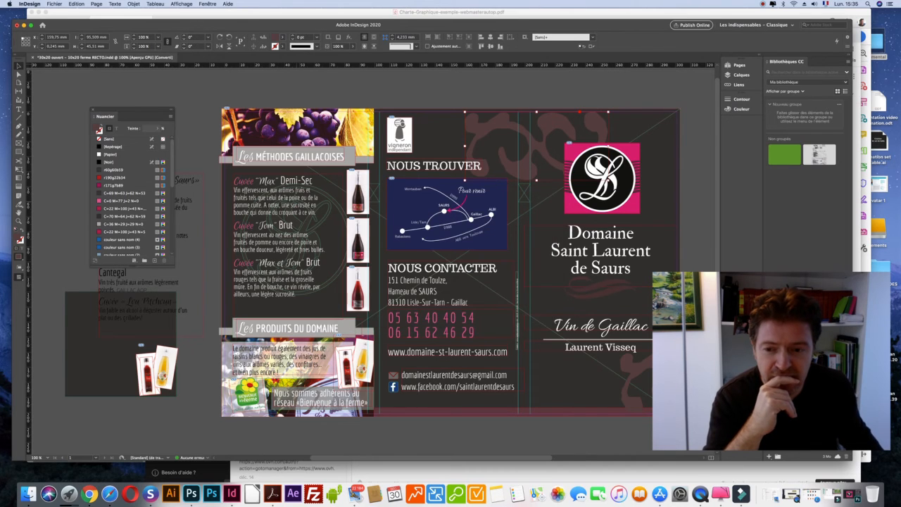
click(320, 319)
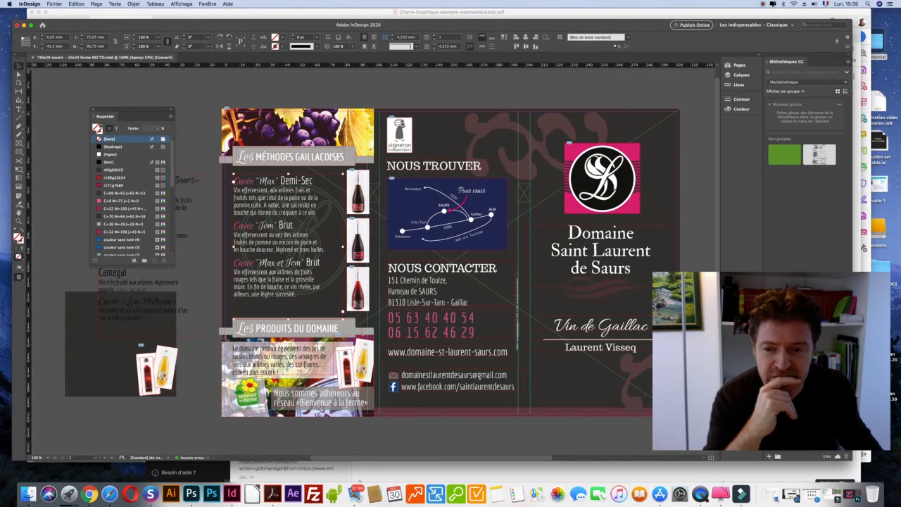
double_click(271, 189)
double_click(271, 190)
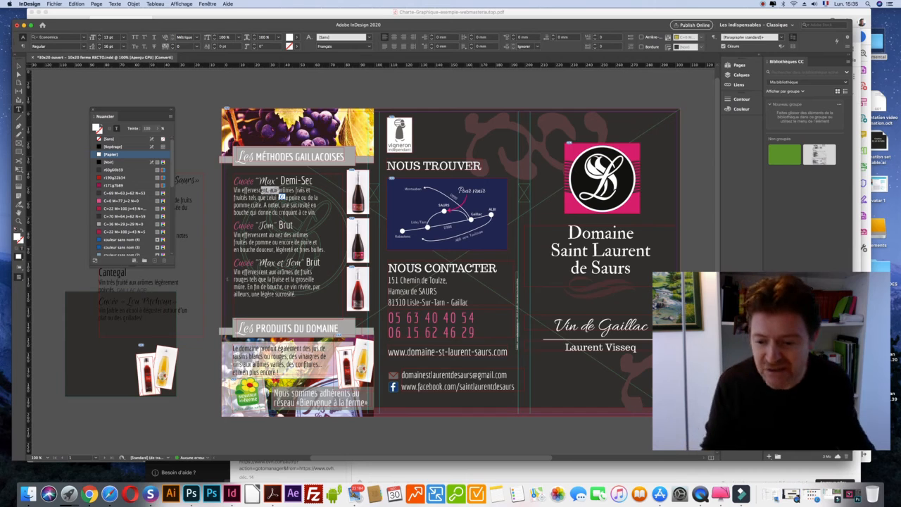
click(89, 493)
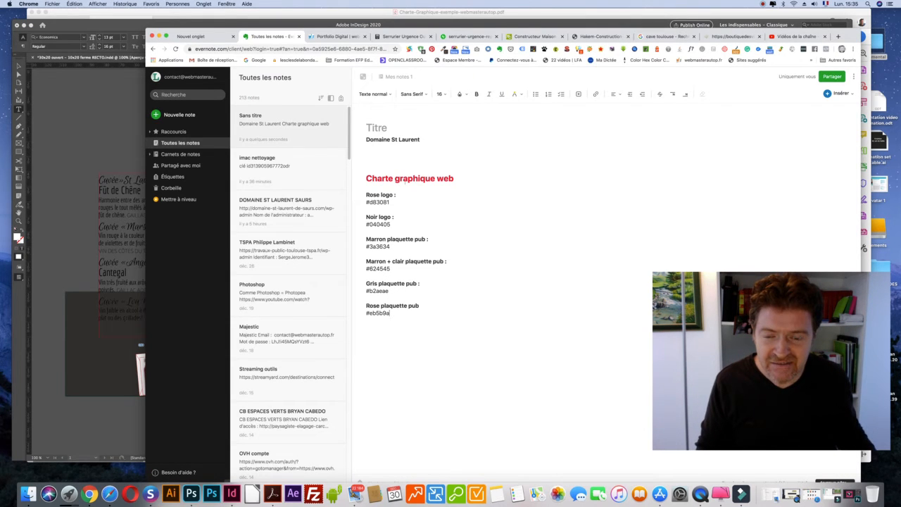
Add a COULEURS heading under the title and paste a copy below the colour codes.
click(461, 177)
key(Return)
text(COULEURS)
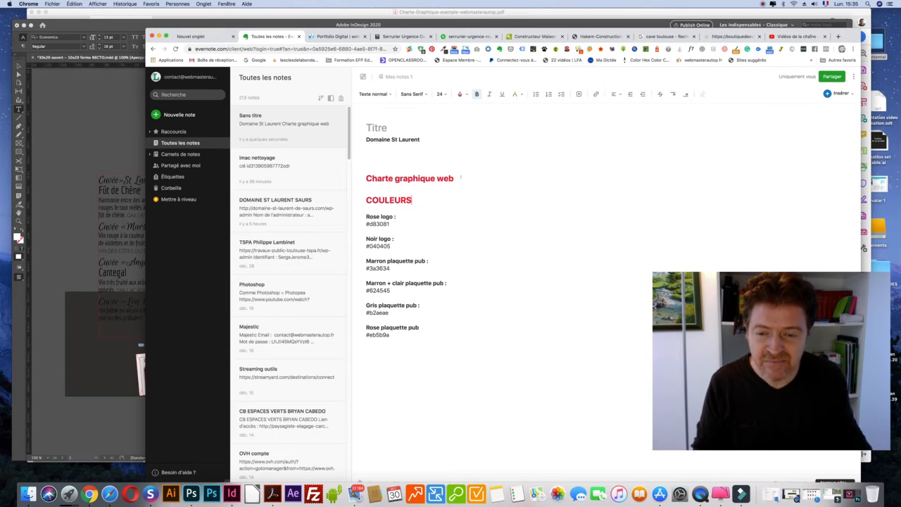
drag(416, 199, 365, 200)
key(super+c)
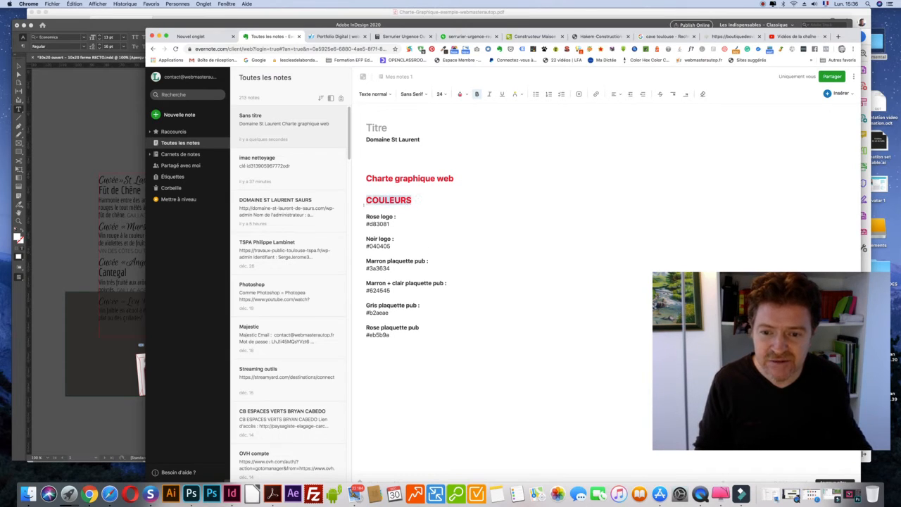
click(381, 368)
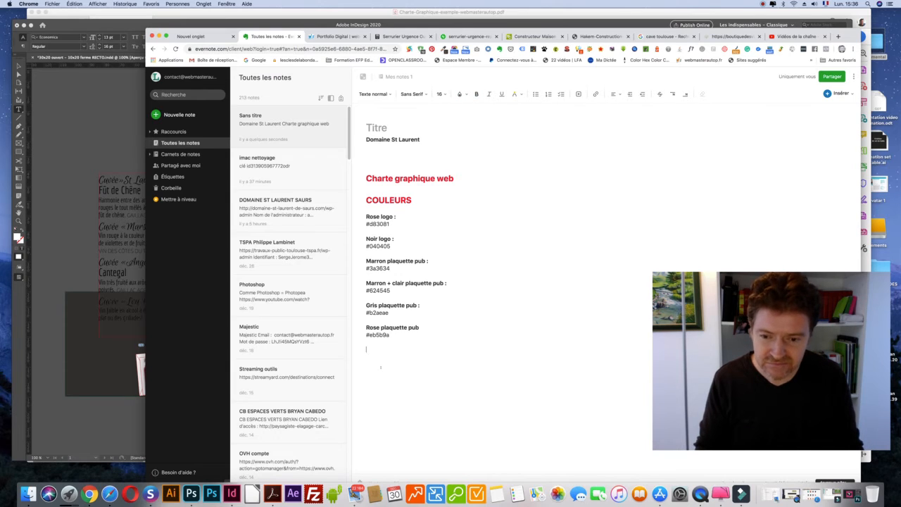
key(super+v)
Retype the lower copy as a TYPOS heading and list Quantico beneath it.
double_click(378, 359)
text(TU)
key(BackSpace)
text(YPOS)
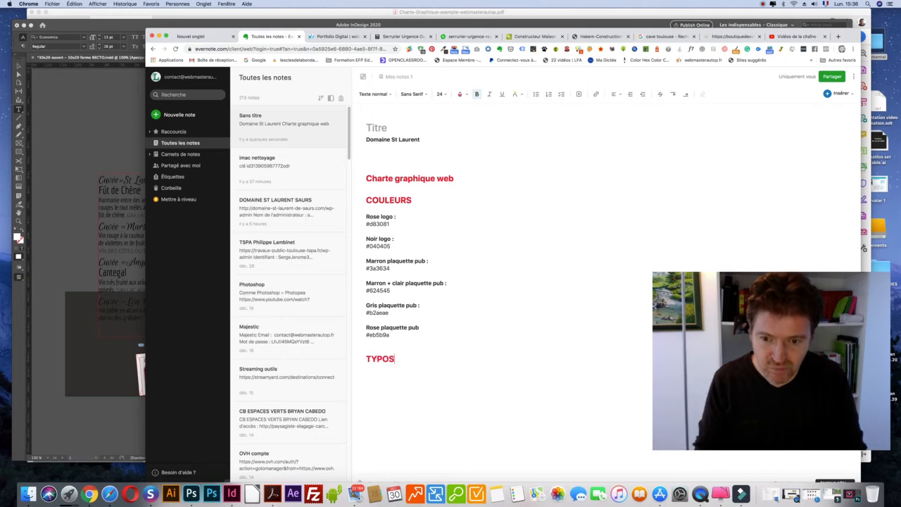
key(Return)
text(Quantico)
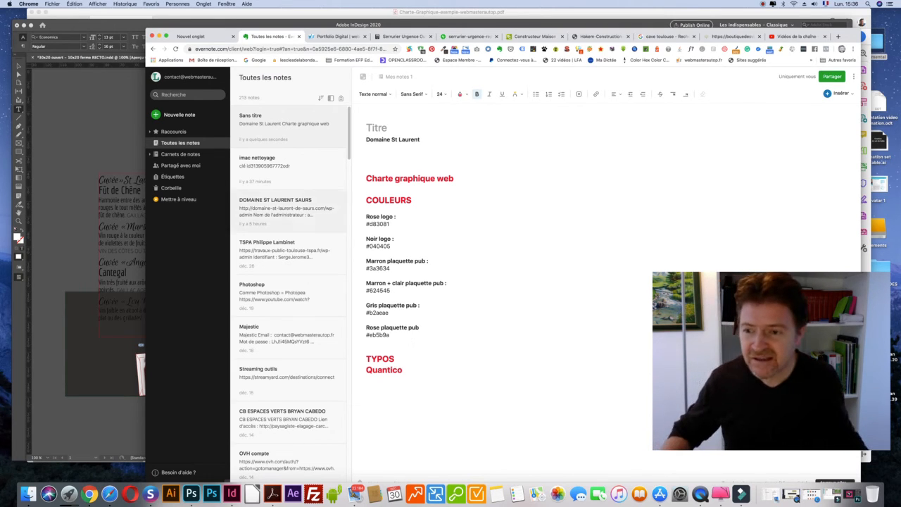
click(121, 144)
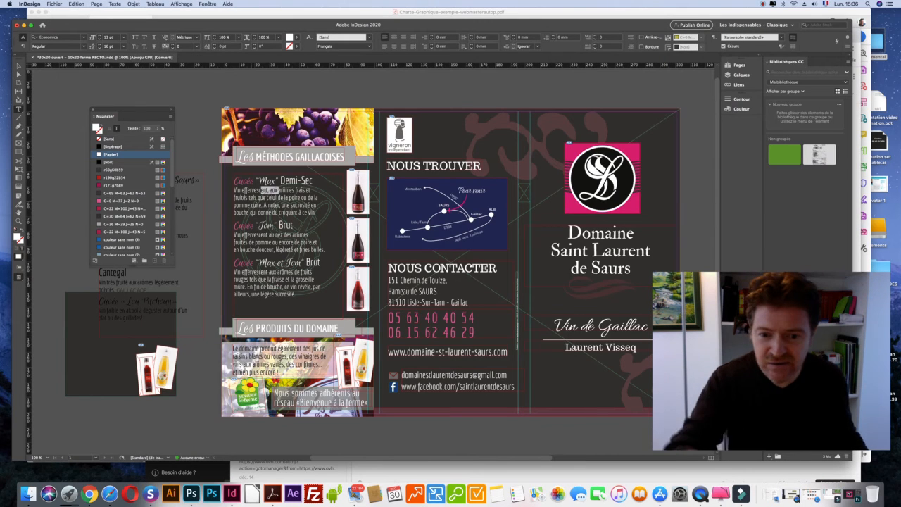
Check the fonts of the brochure's street address, hamlet line and Domaine Saint Laurent title.
click(278, 190)
drag(405, 280, 442, 285)
drag(569, 233, 633, 271)
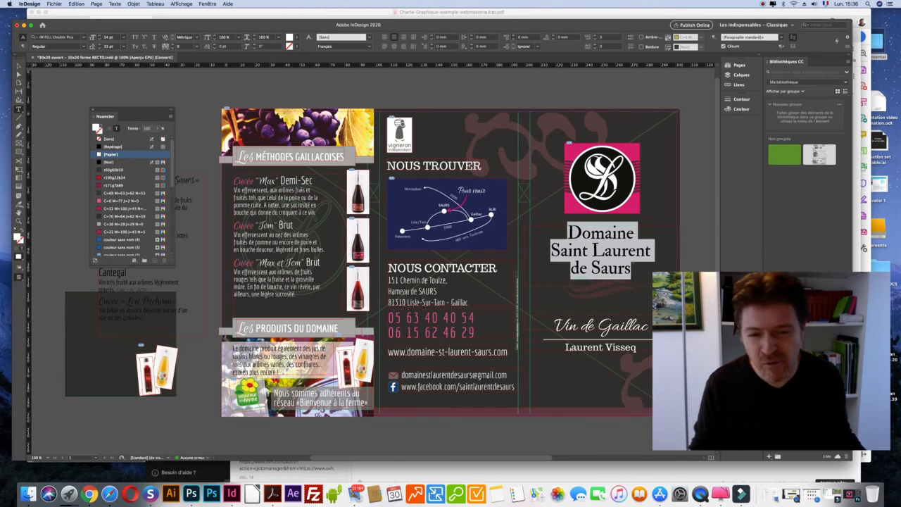
drag(570, 234, 631, 272)
drag(400, 281, 429, 284)
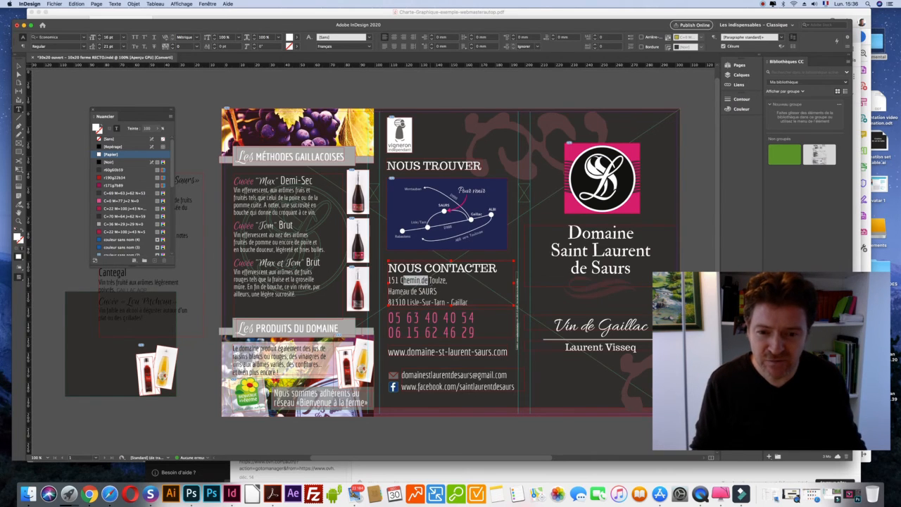
key(super+equal)
key(super+equal)
drag(376, 279, 405, 281)
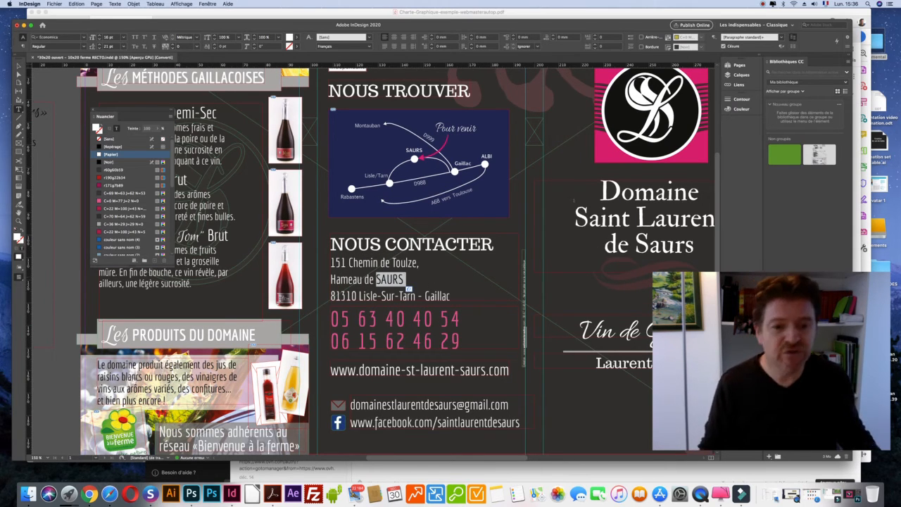
drag(574, 199, 656, 223)
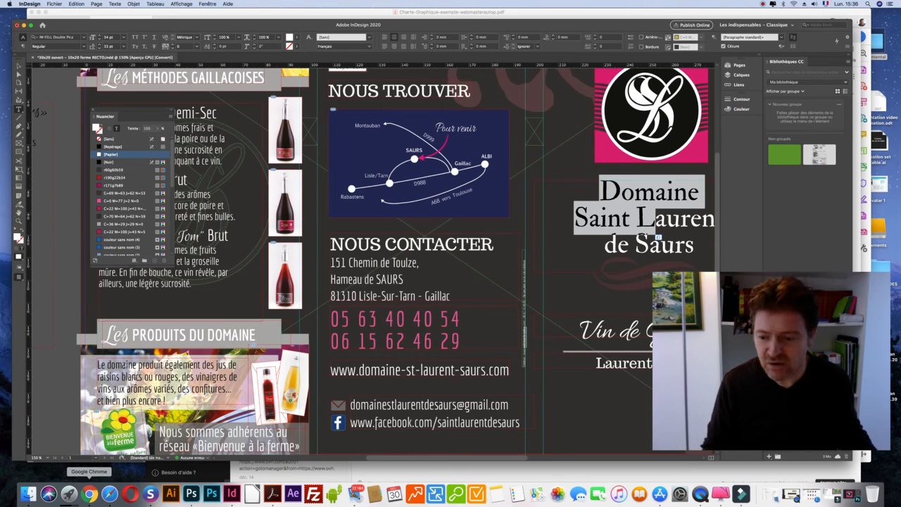
click(89, 494)
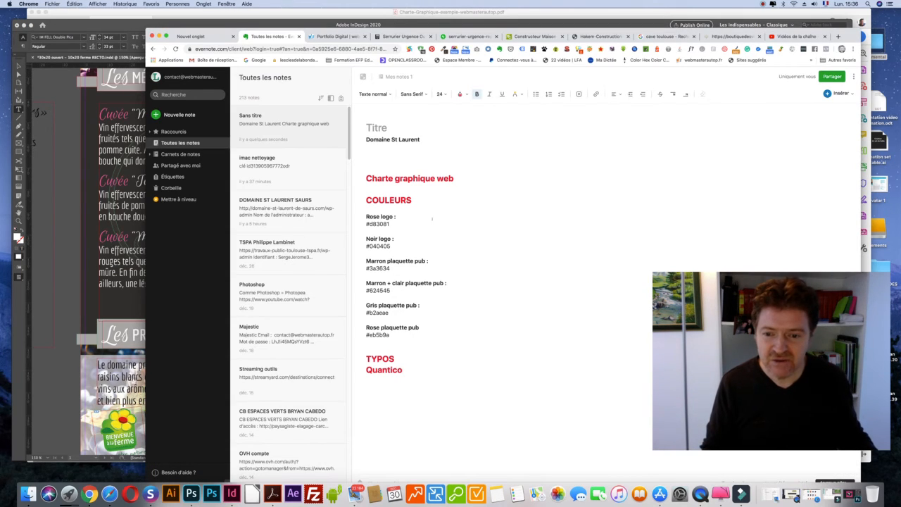
Make Quantico under TYPOS size 16 and black instead of red.
drag(404, 369, 361, 368)
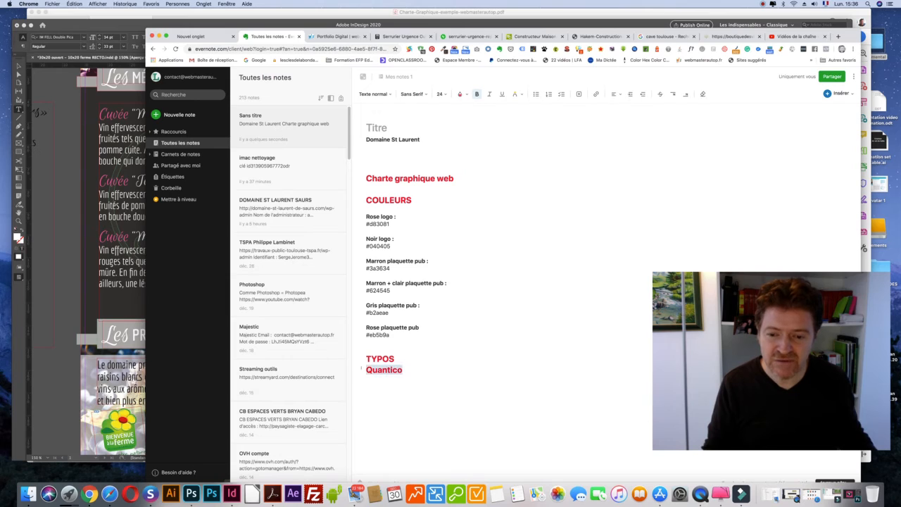
click(440, 94)
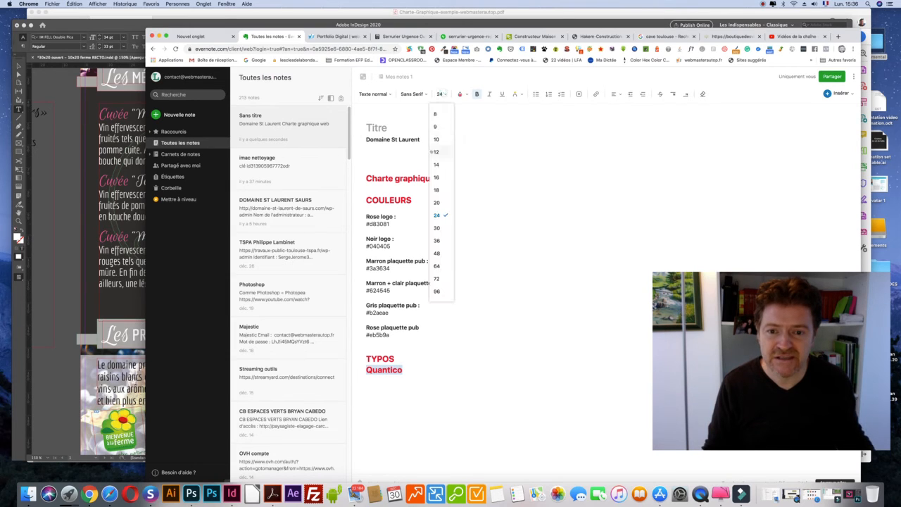
click(437, 178)
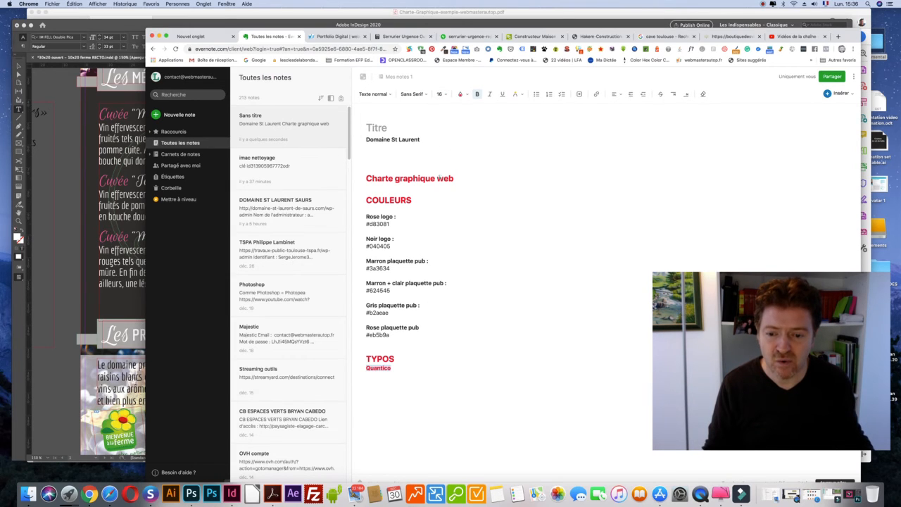
click(461, 95)
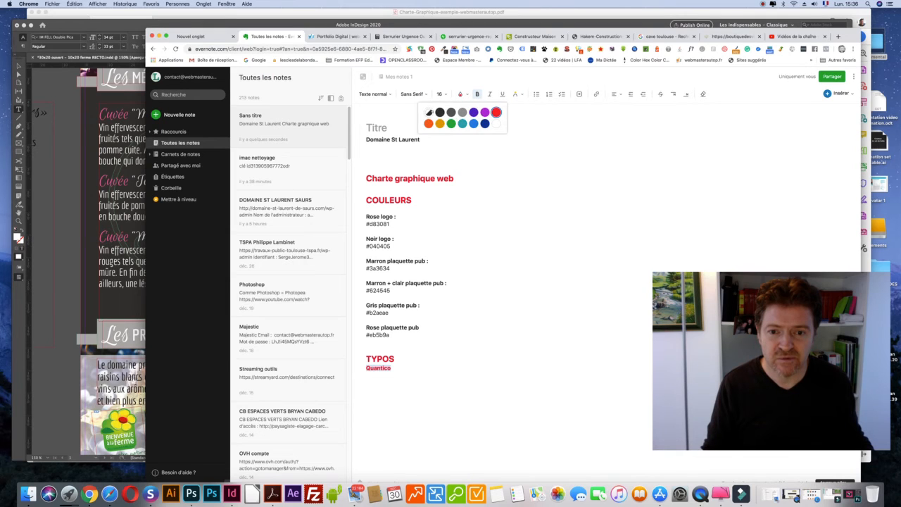
click(429, 112)
click(396, 358)
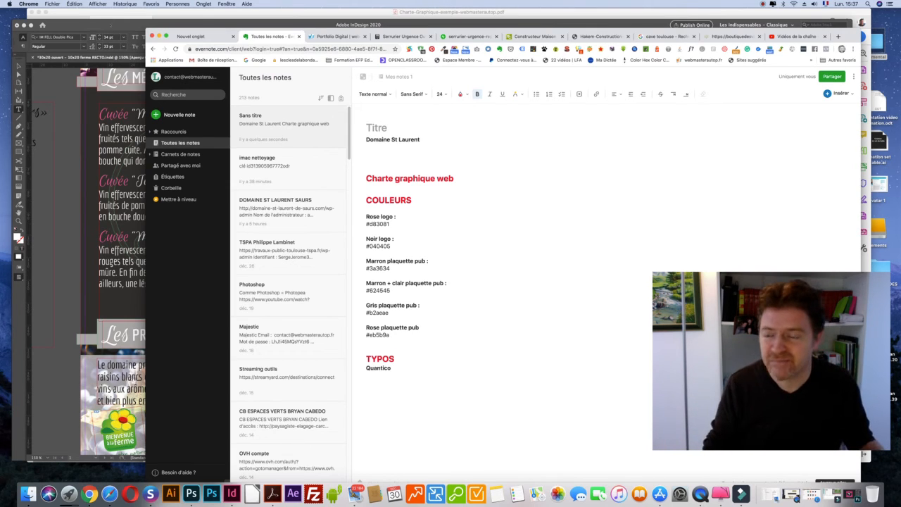
key(super+Tab)
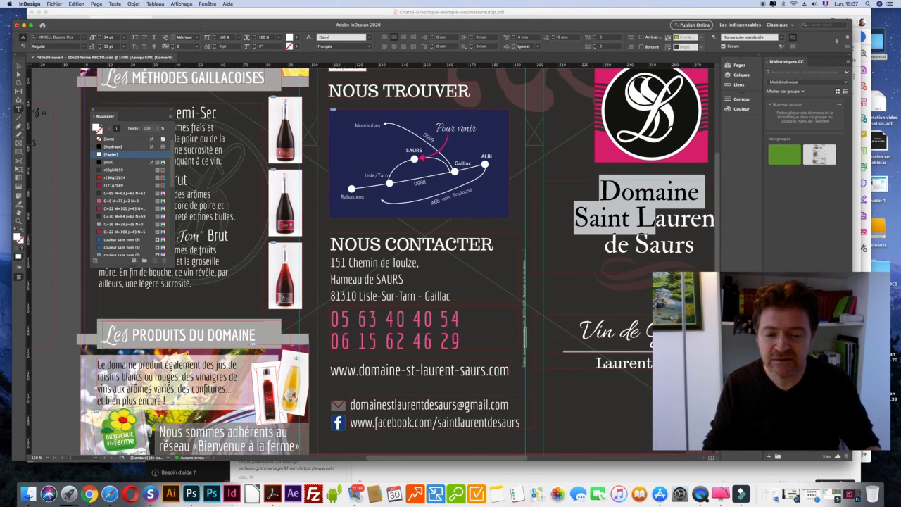
Zoom back out to the whole brochure, deselect, and pan to the left flyer panels.
key(super+minus)
key(super+minus)
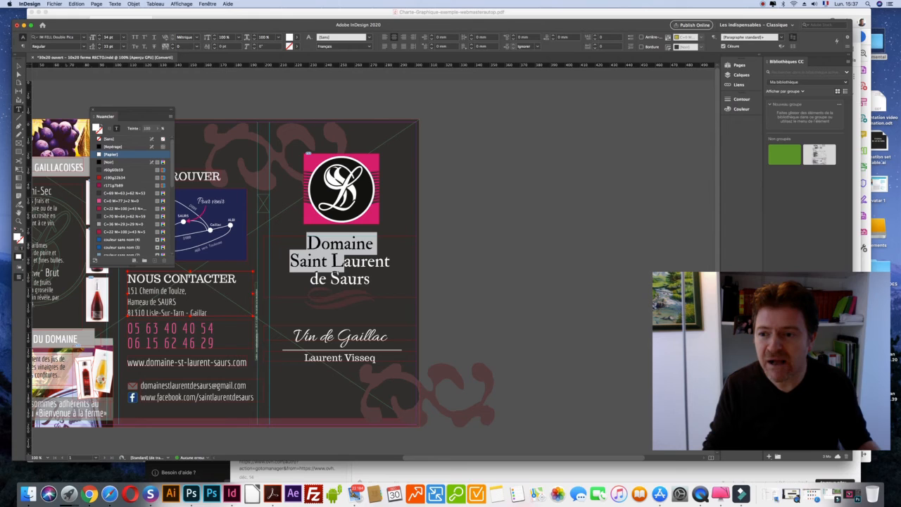
click(19, 65)
click(267, 97)
key(space)
drag(290, 152, 470, 139)
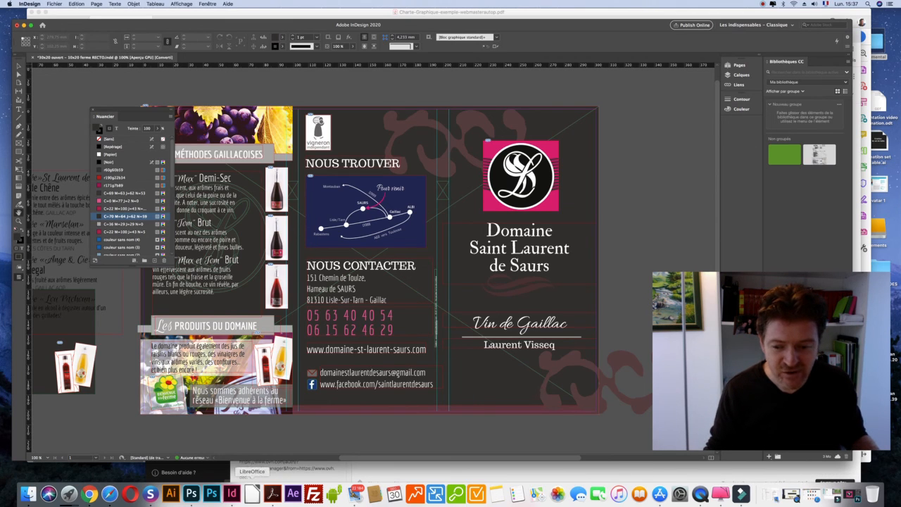
Switch to Acrobat showing the Charte-Graphique colour guide PDF.
key(super+Tab)
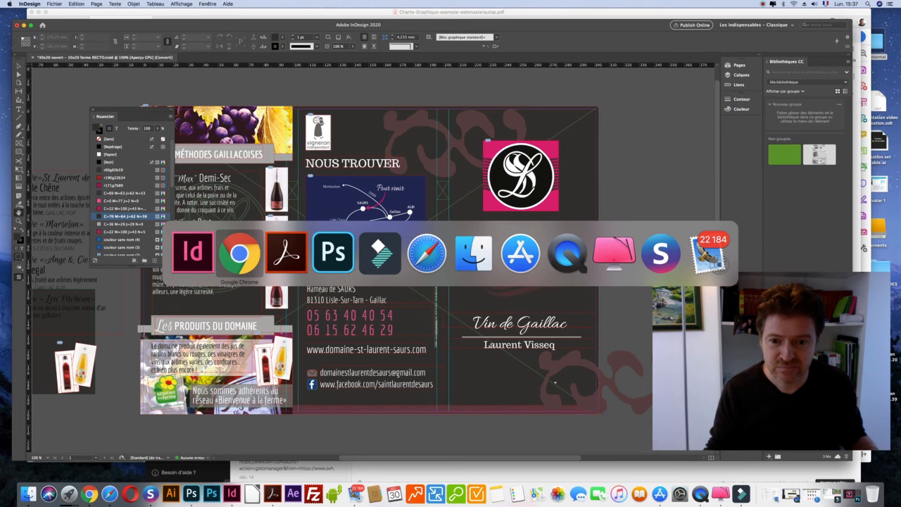
key(super+Tab)
key(super+Tab)
key(super+Tab)
key(super+shift+Tab)
key(super+shift+Tab)
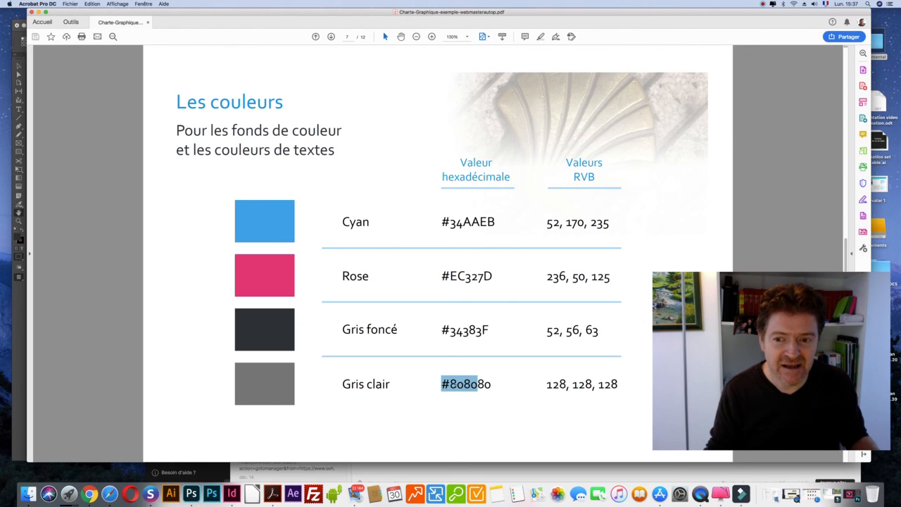
Select the Gris clair hex value #808080 in the PDF colour table.
click(477, 385)
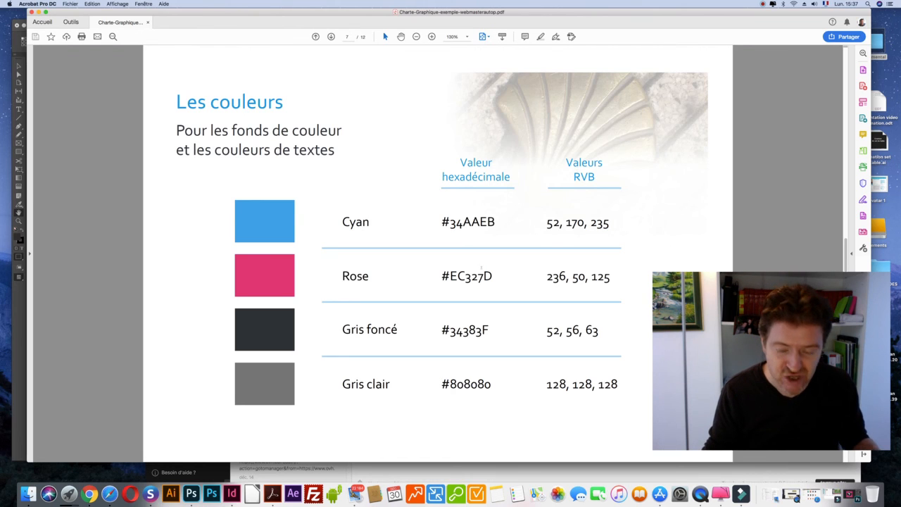
drag(442, 384, 498, 384)
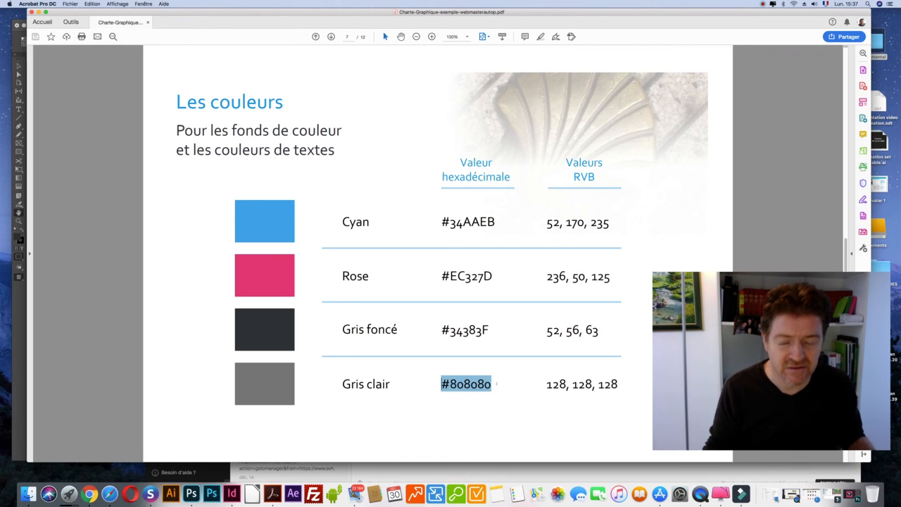
key(super+Tab)
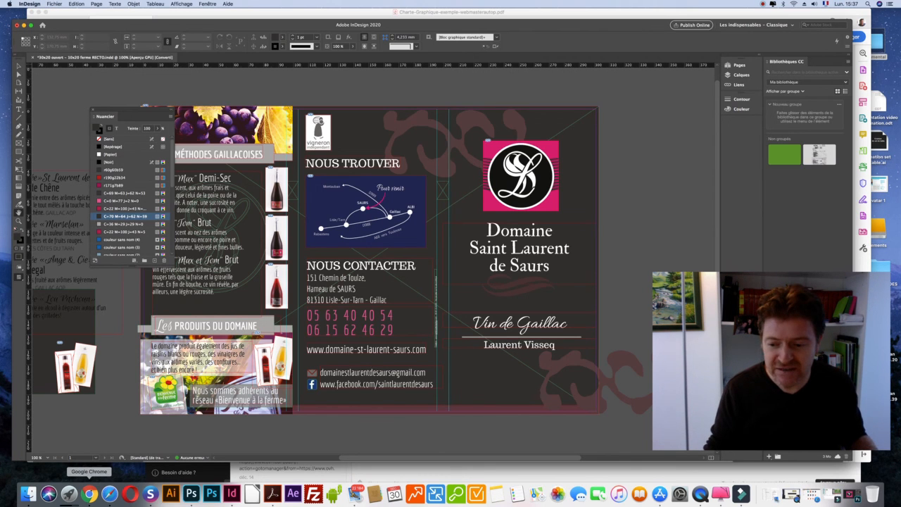
Bring the Evernote colour-chart note back to the front from the Dock.
click(89, 494)
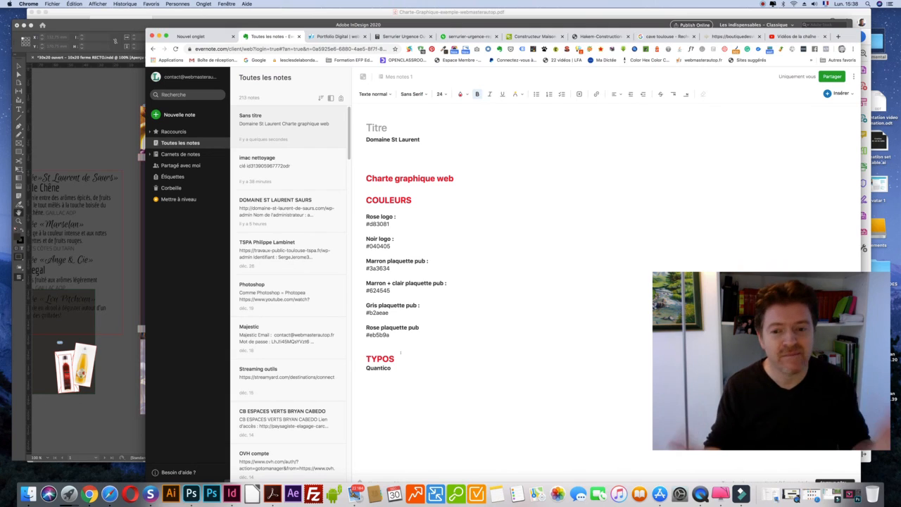